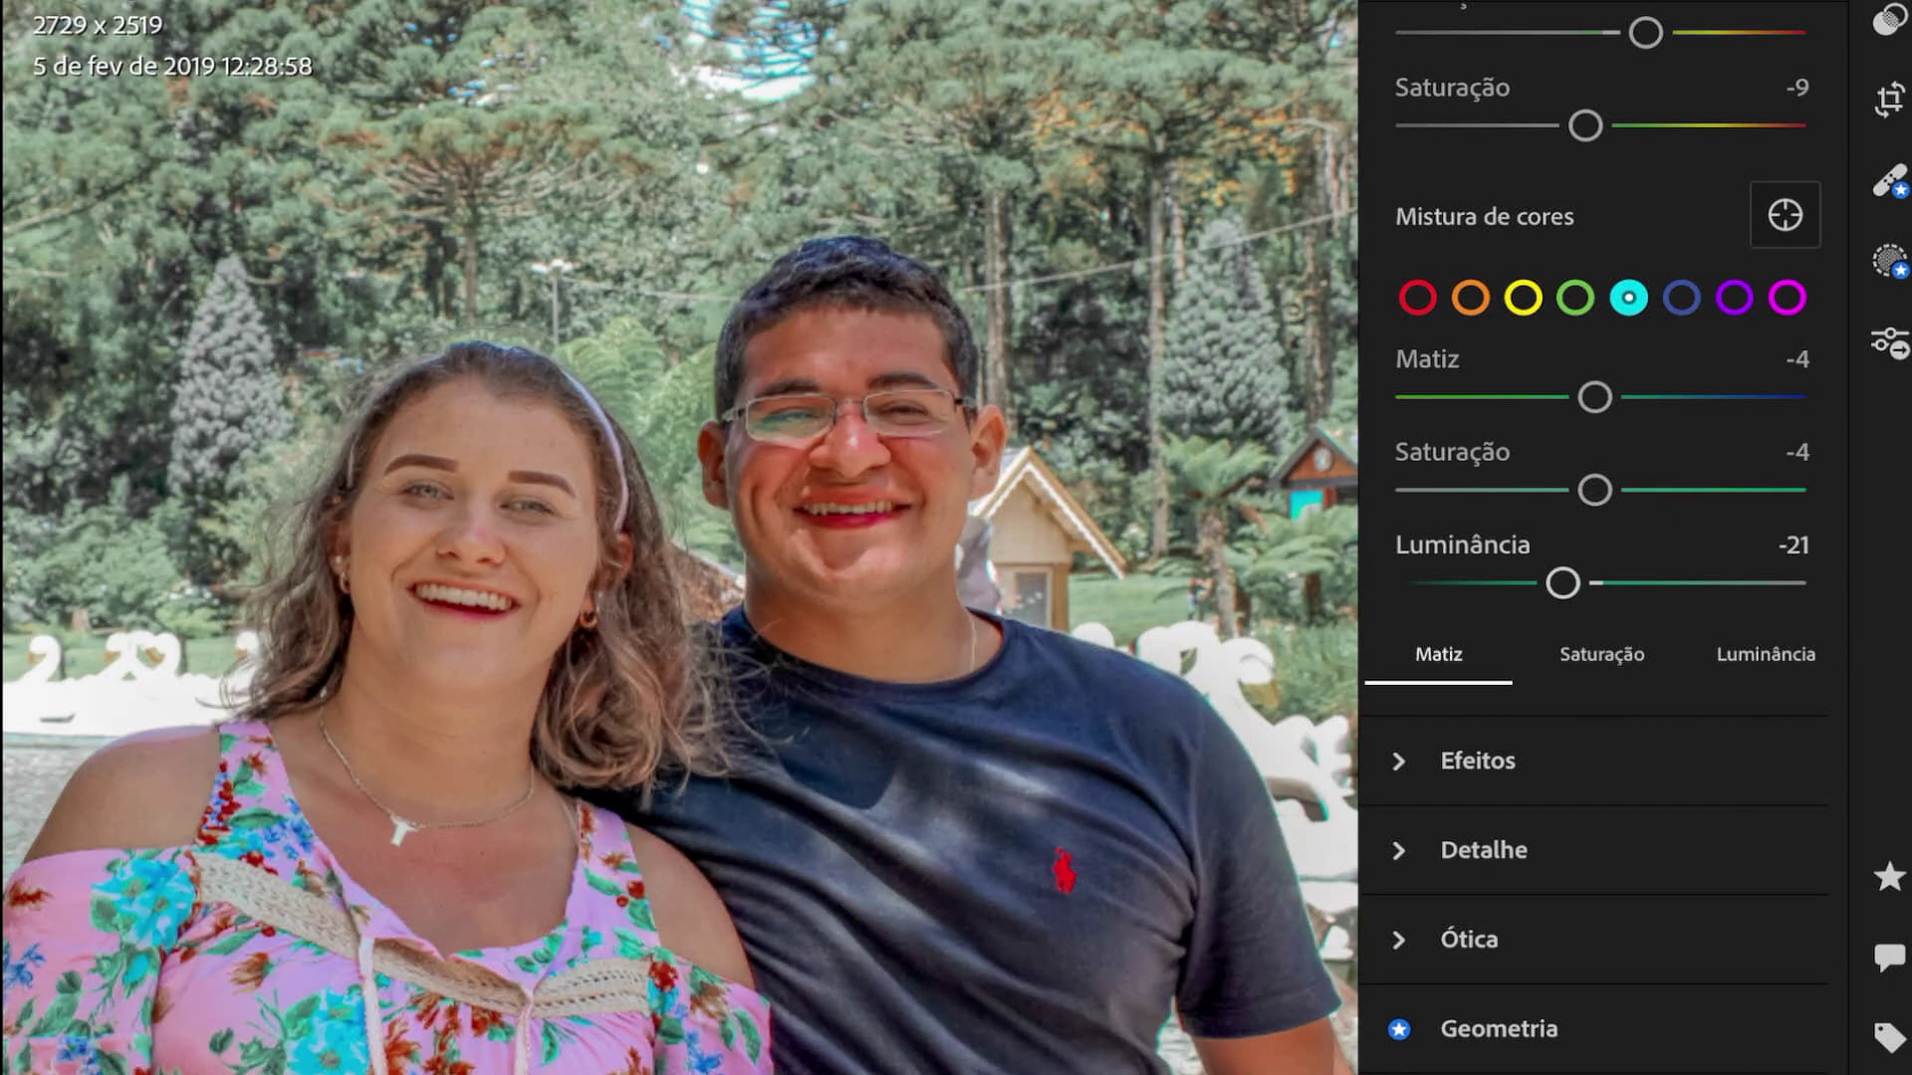
- In Color Mixer, set cyan Luminance to -47, then blue Hue to -37 and Saturation to -55
{"action": "mouse_move", "coordinate": [1755, 582]}
{"action": "left_mouse_down"}
{"action": "mouse_move", "coordinate": [1792, 583]}
{"action": "mouse_move", "coordinate": [1489, 583]}
{"action": "mouse_move", "coordinate": [1534, 583]}
{"action": "mouse_move", "coordinate": [1513, 583]}
{"action": "left_mouse_up"}
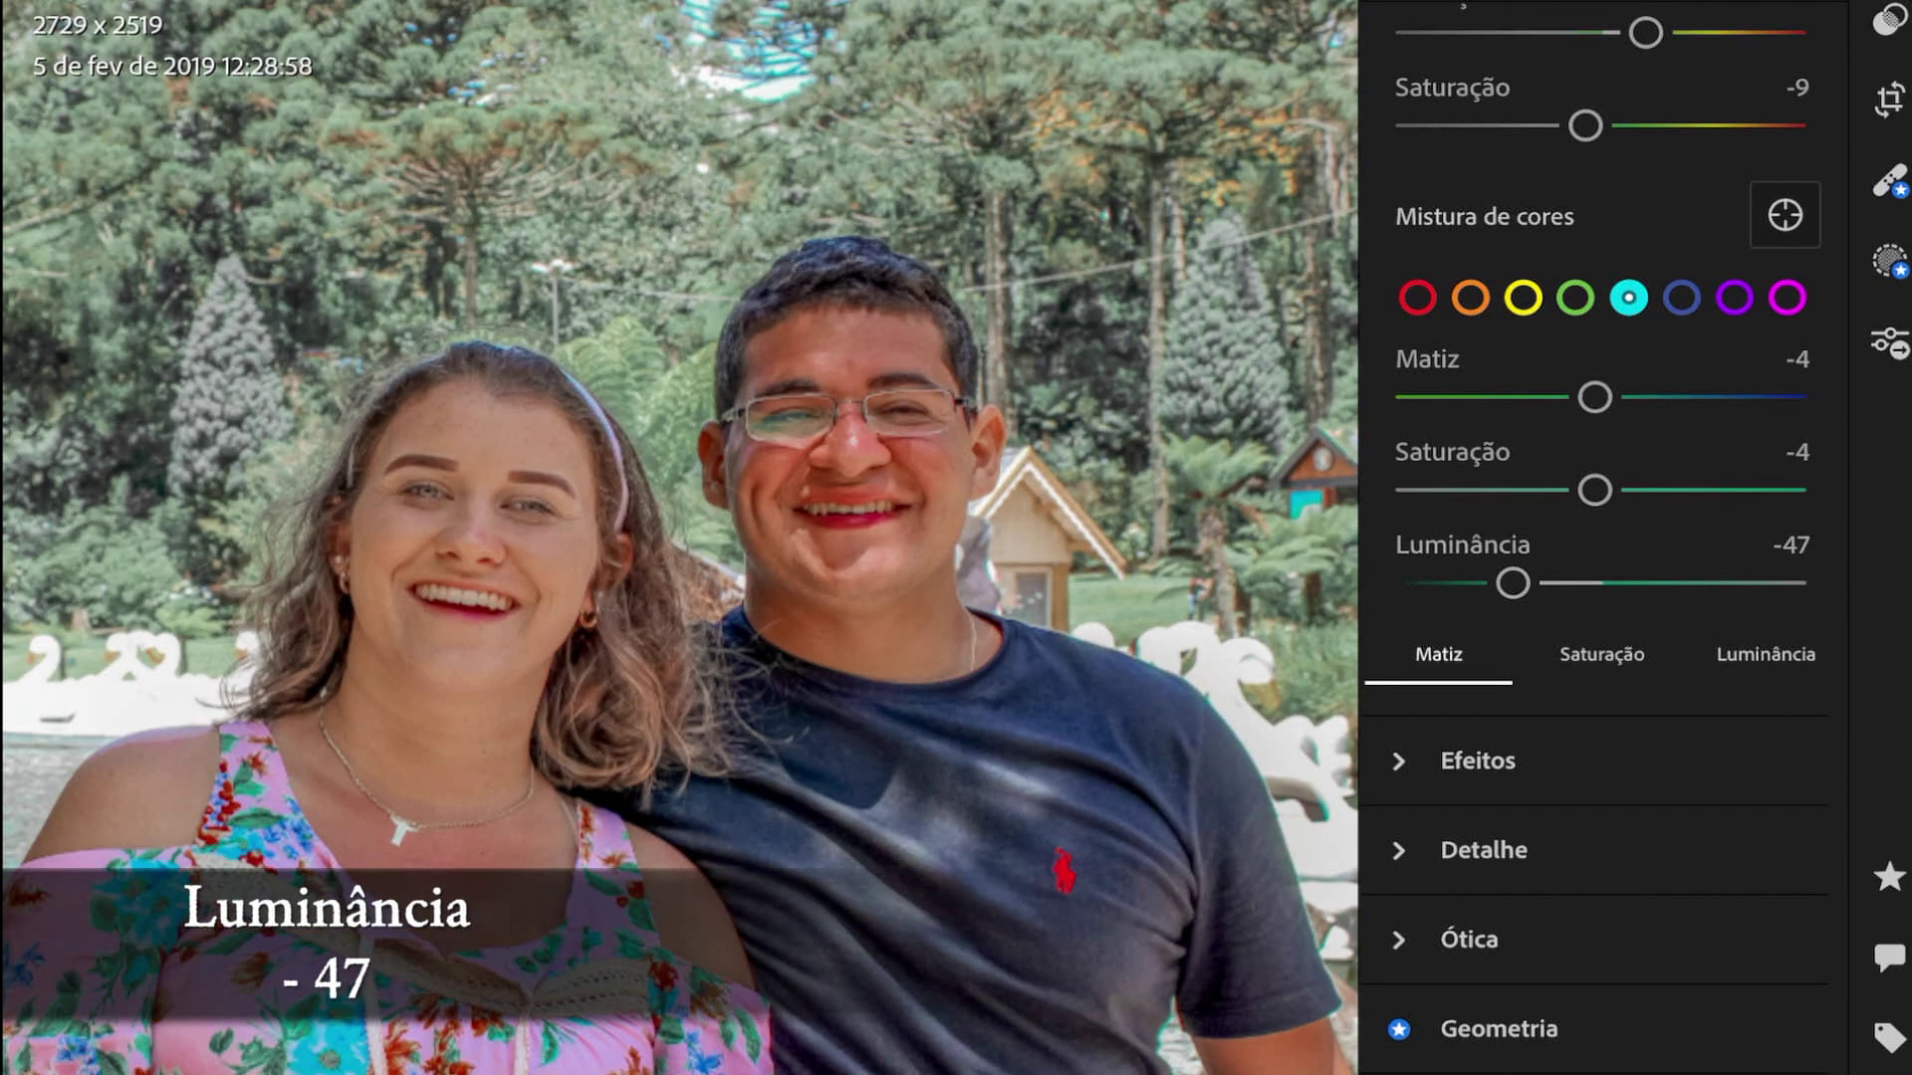
{"action": "left_click", "coordinate": [1681, 296]}
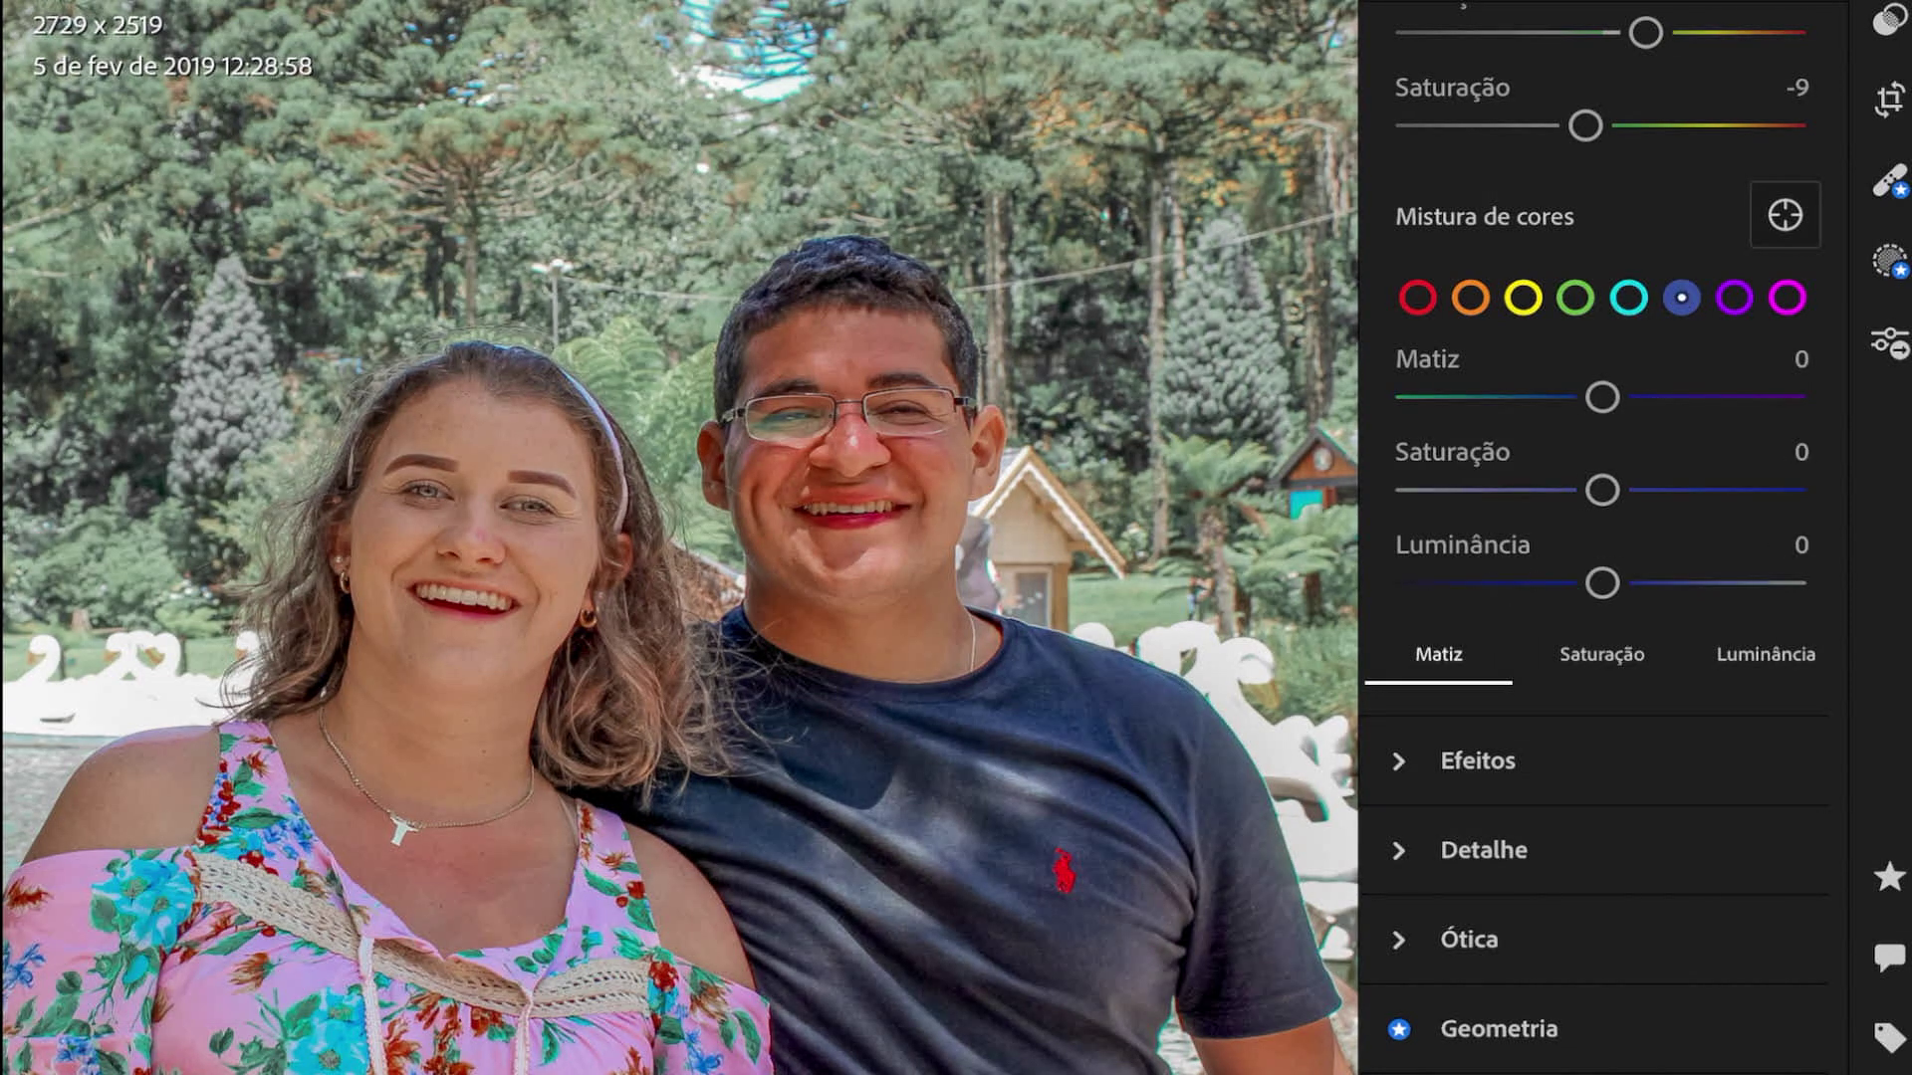
{"action": "left_click_drag", "start_coordinate": [1603, 396], "coordinate": [1531, 397]}
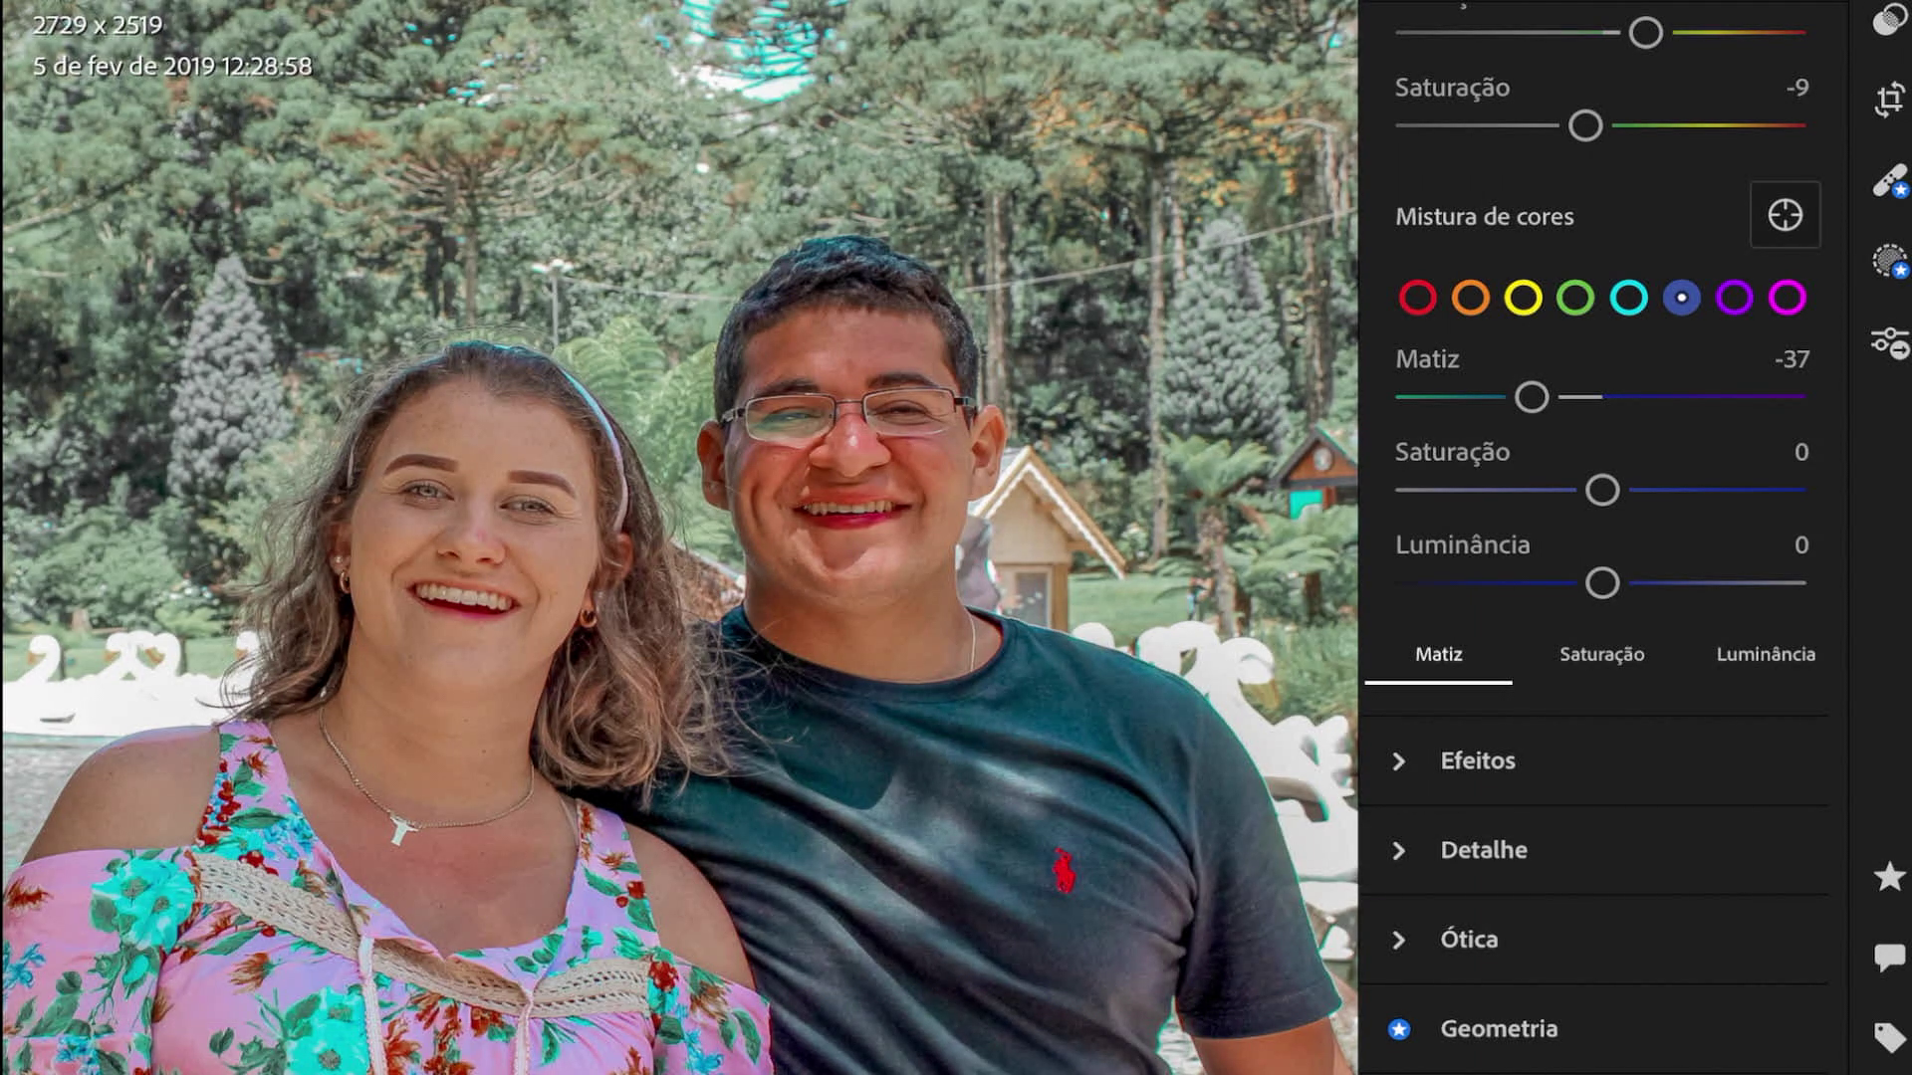
{"action": "left_click_drag", "start_coordinate": [1602, 490], "coordinate": [1529, 490]}
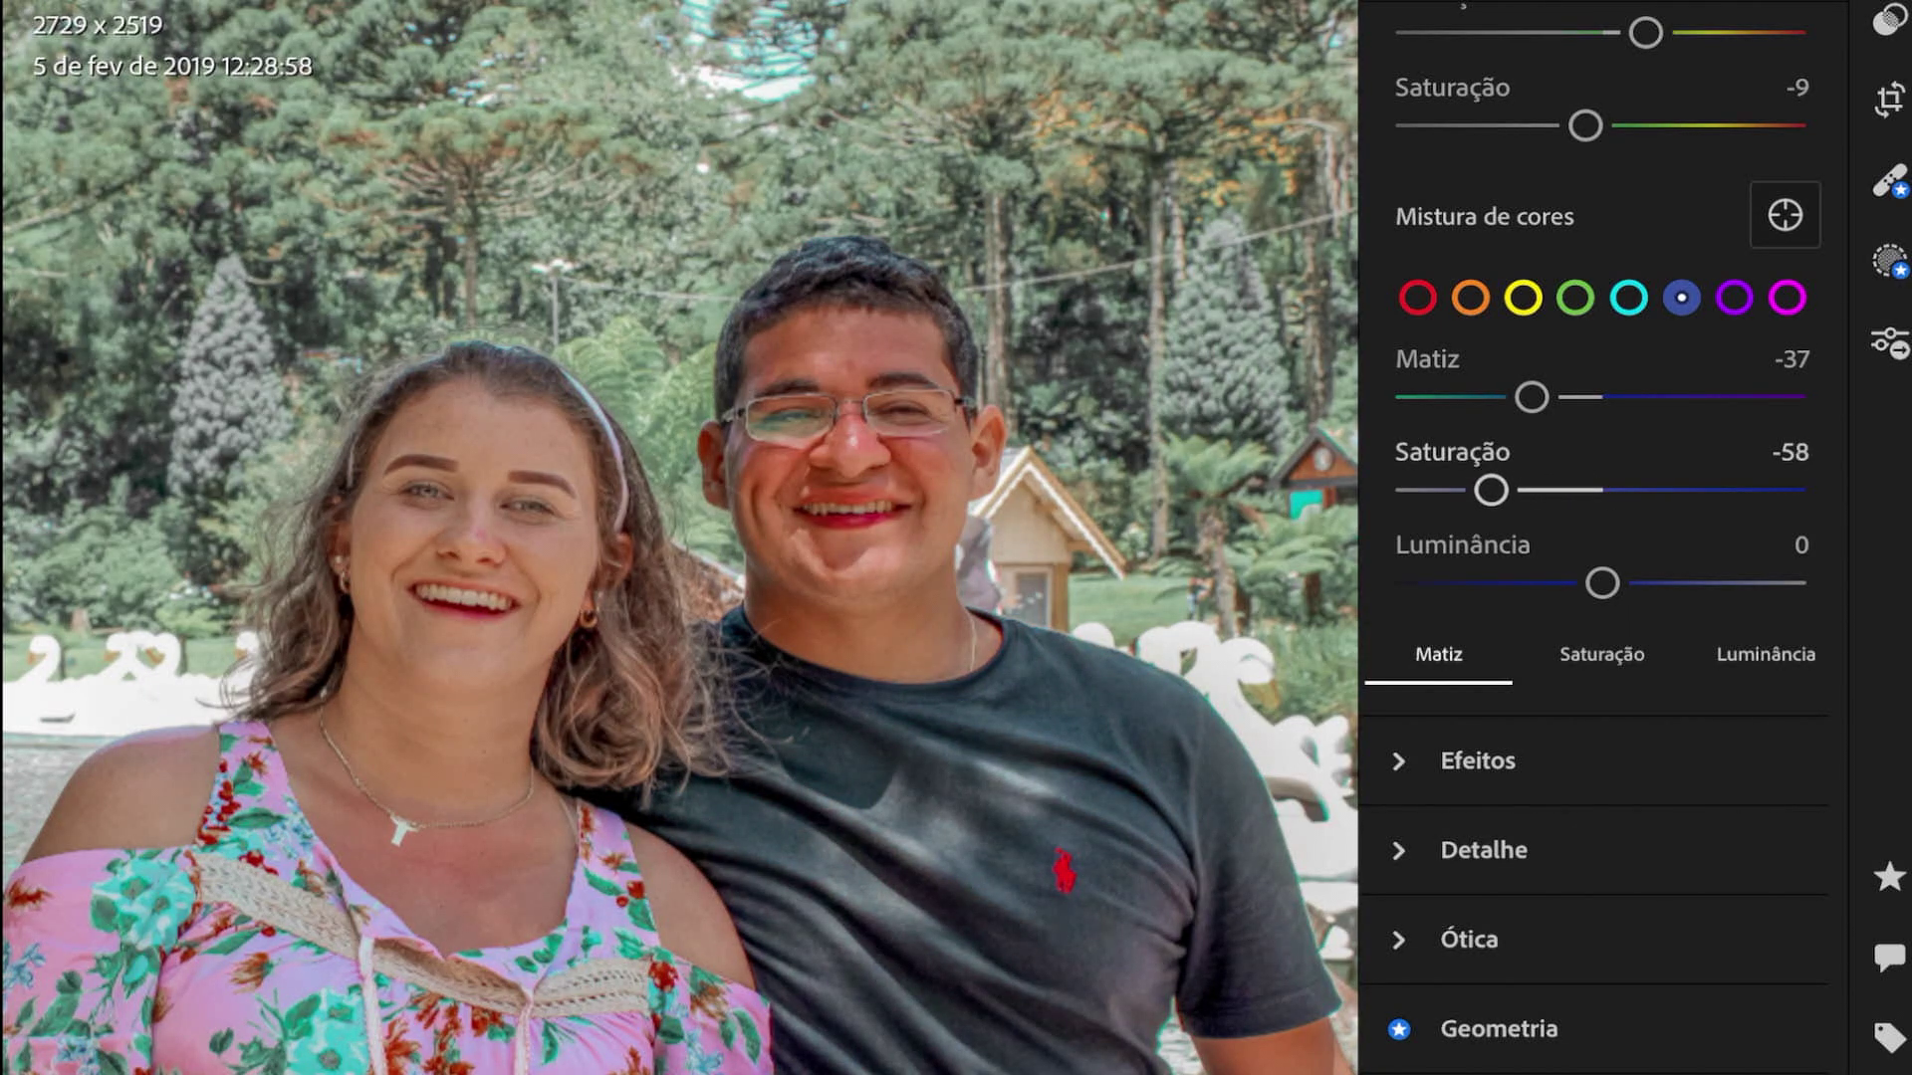
{"action": "left_click_drag", "start_coordinate": [1491, 489], "coordinate": [1497, 490]}
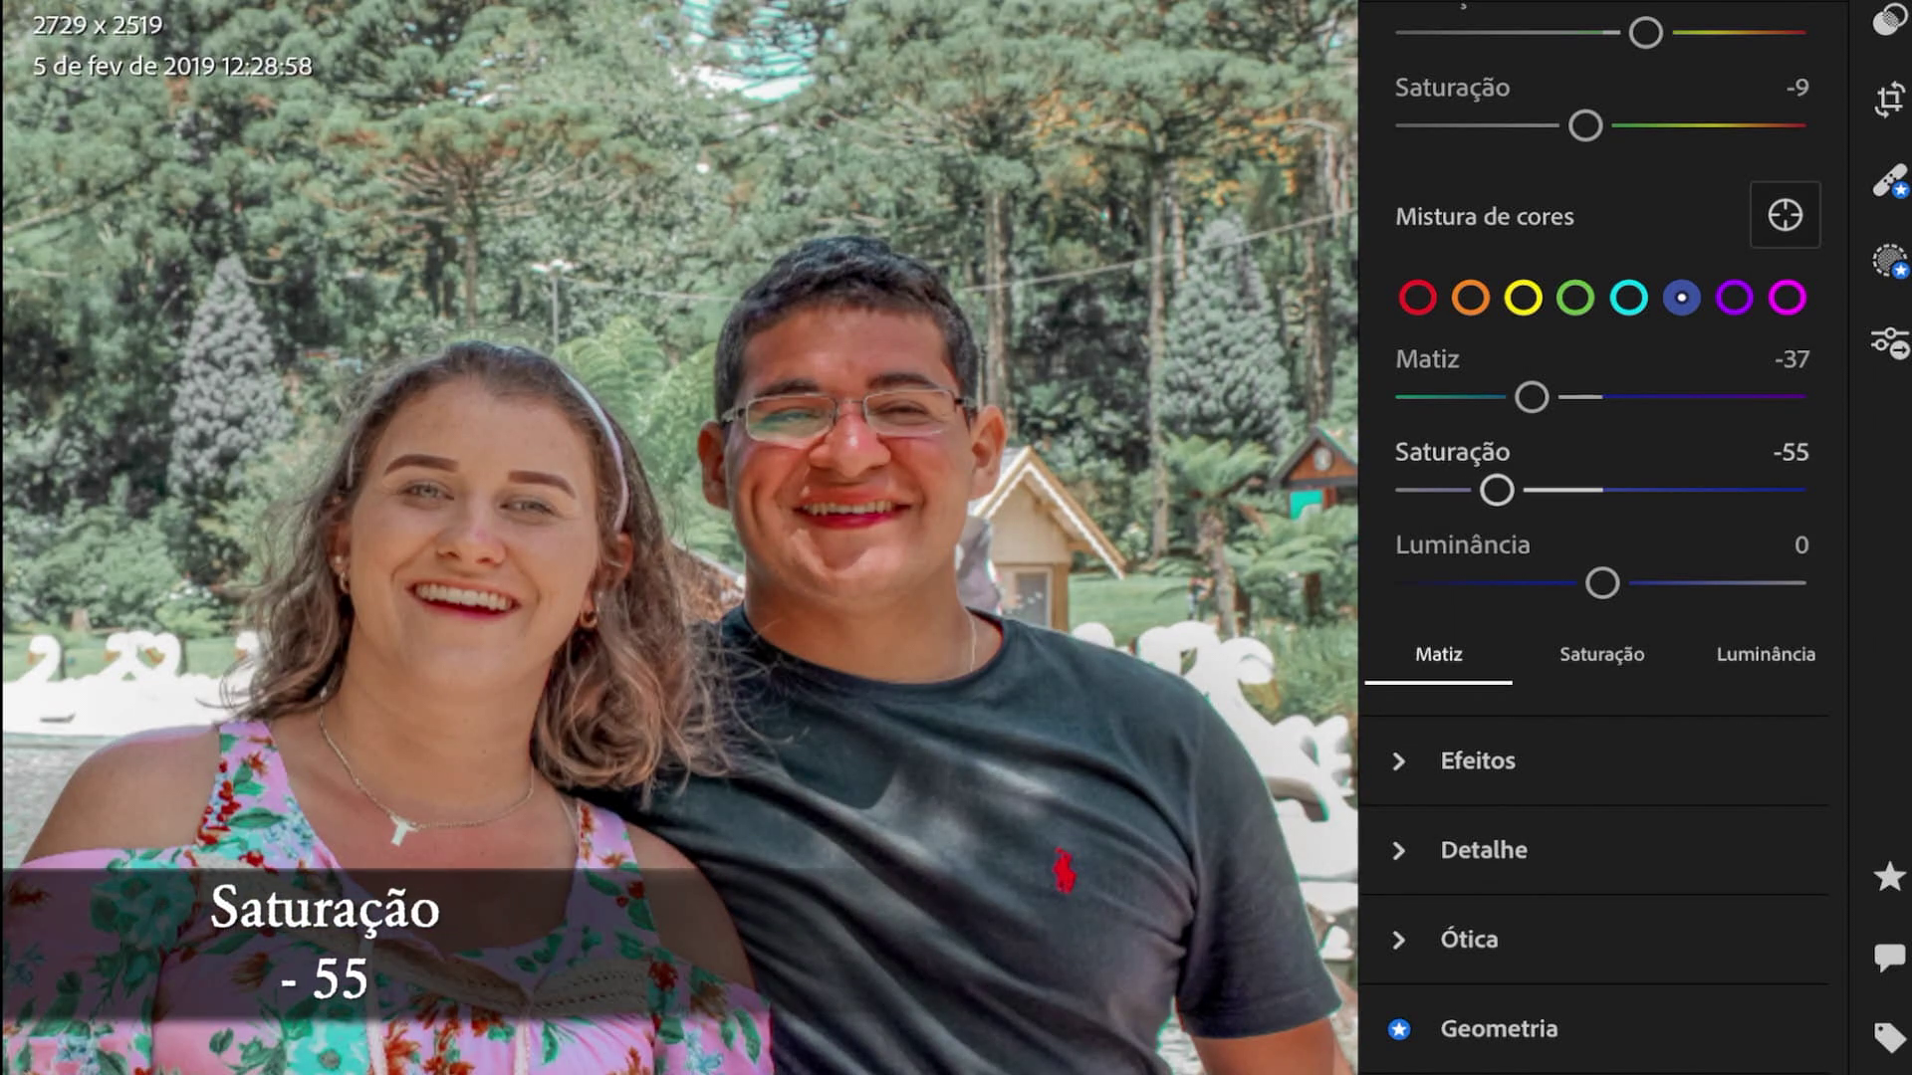
{"action": "left_click", "coordinate": [1734, 297]}
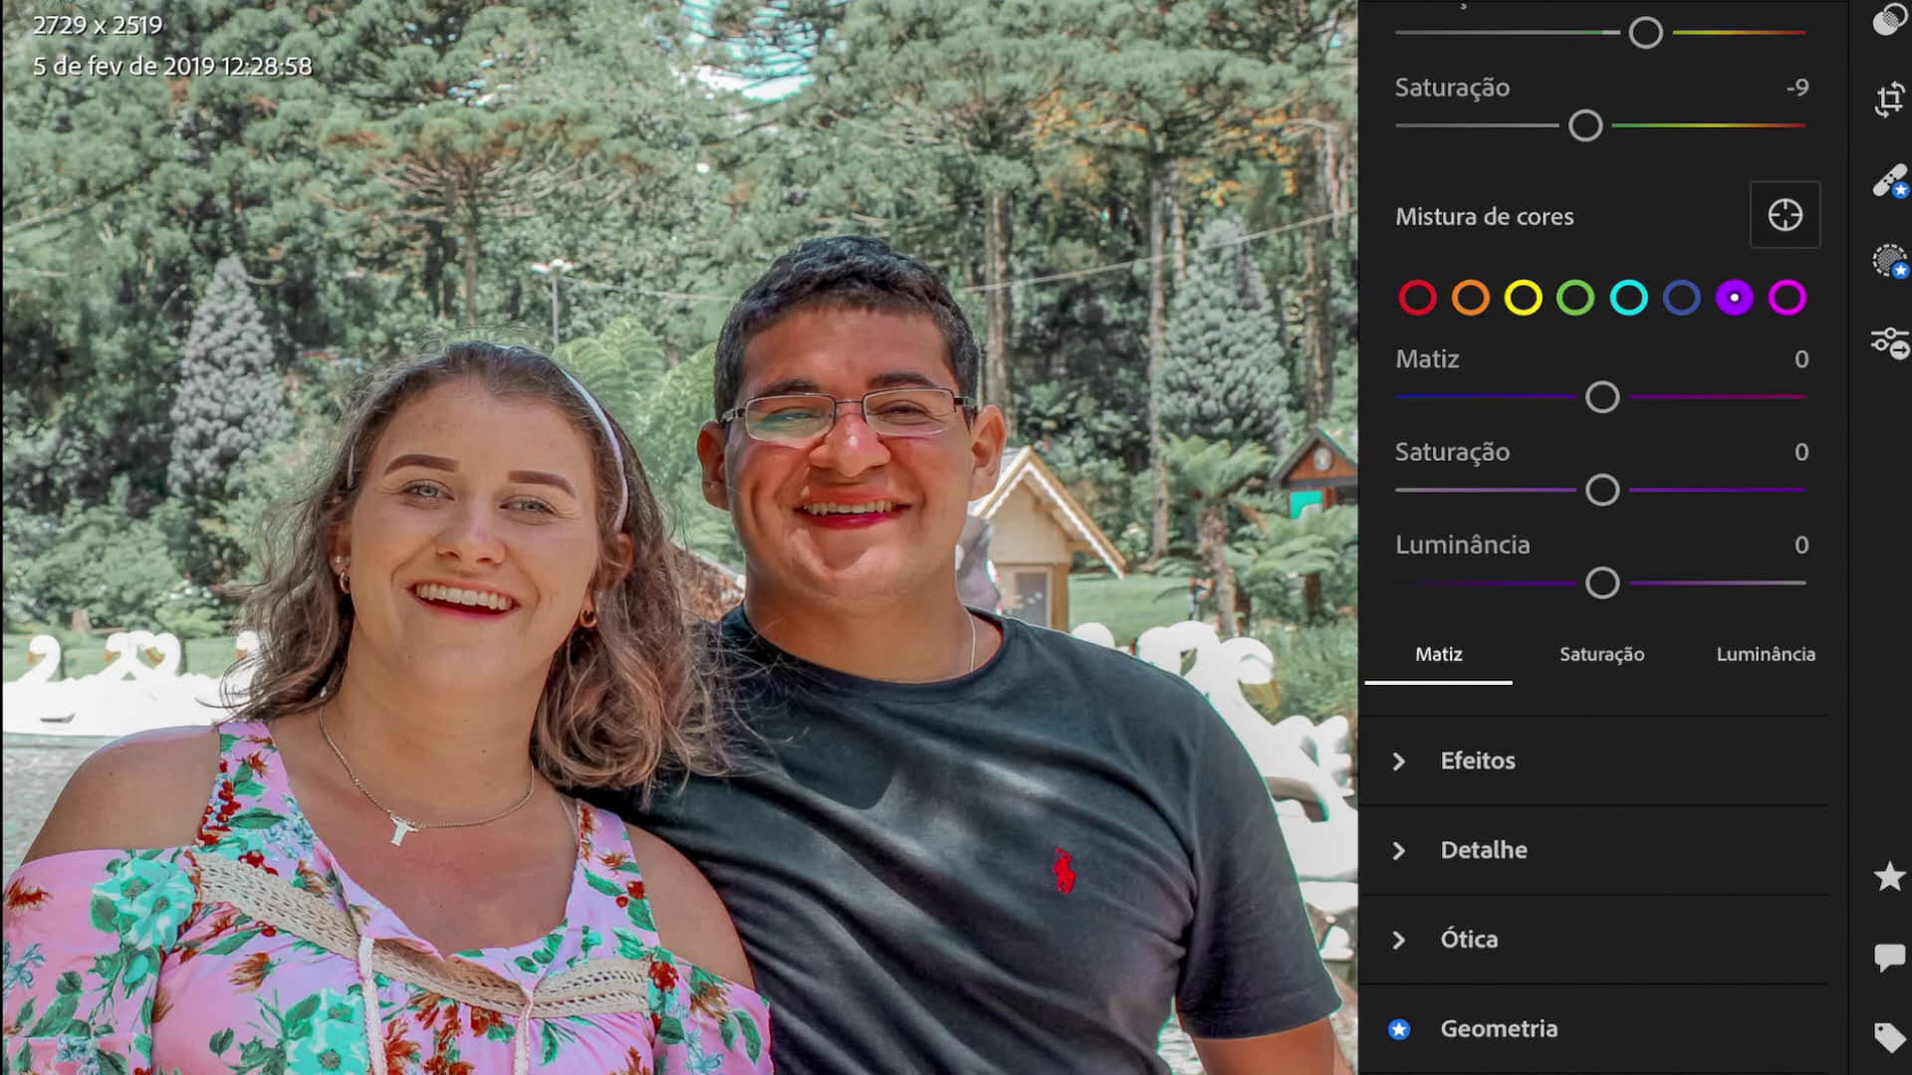
- Set purple Hue -5, Saturation -4; magenta Hue +3, Saturation -7, Luminance -5
{"action": "left_click_drag", "start_coordinate": [1603, 396], "coordinate": [1593, 396]}
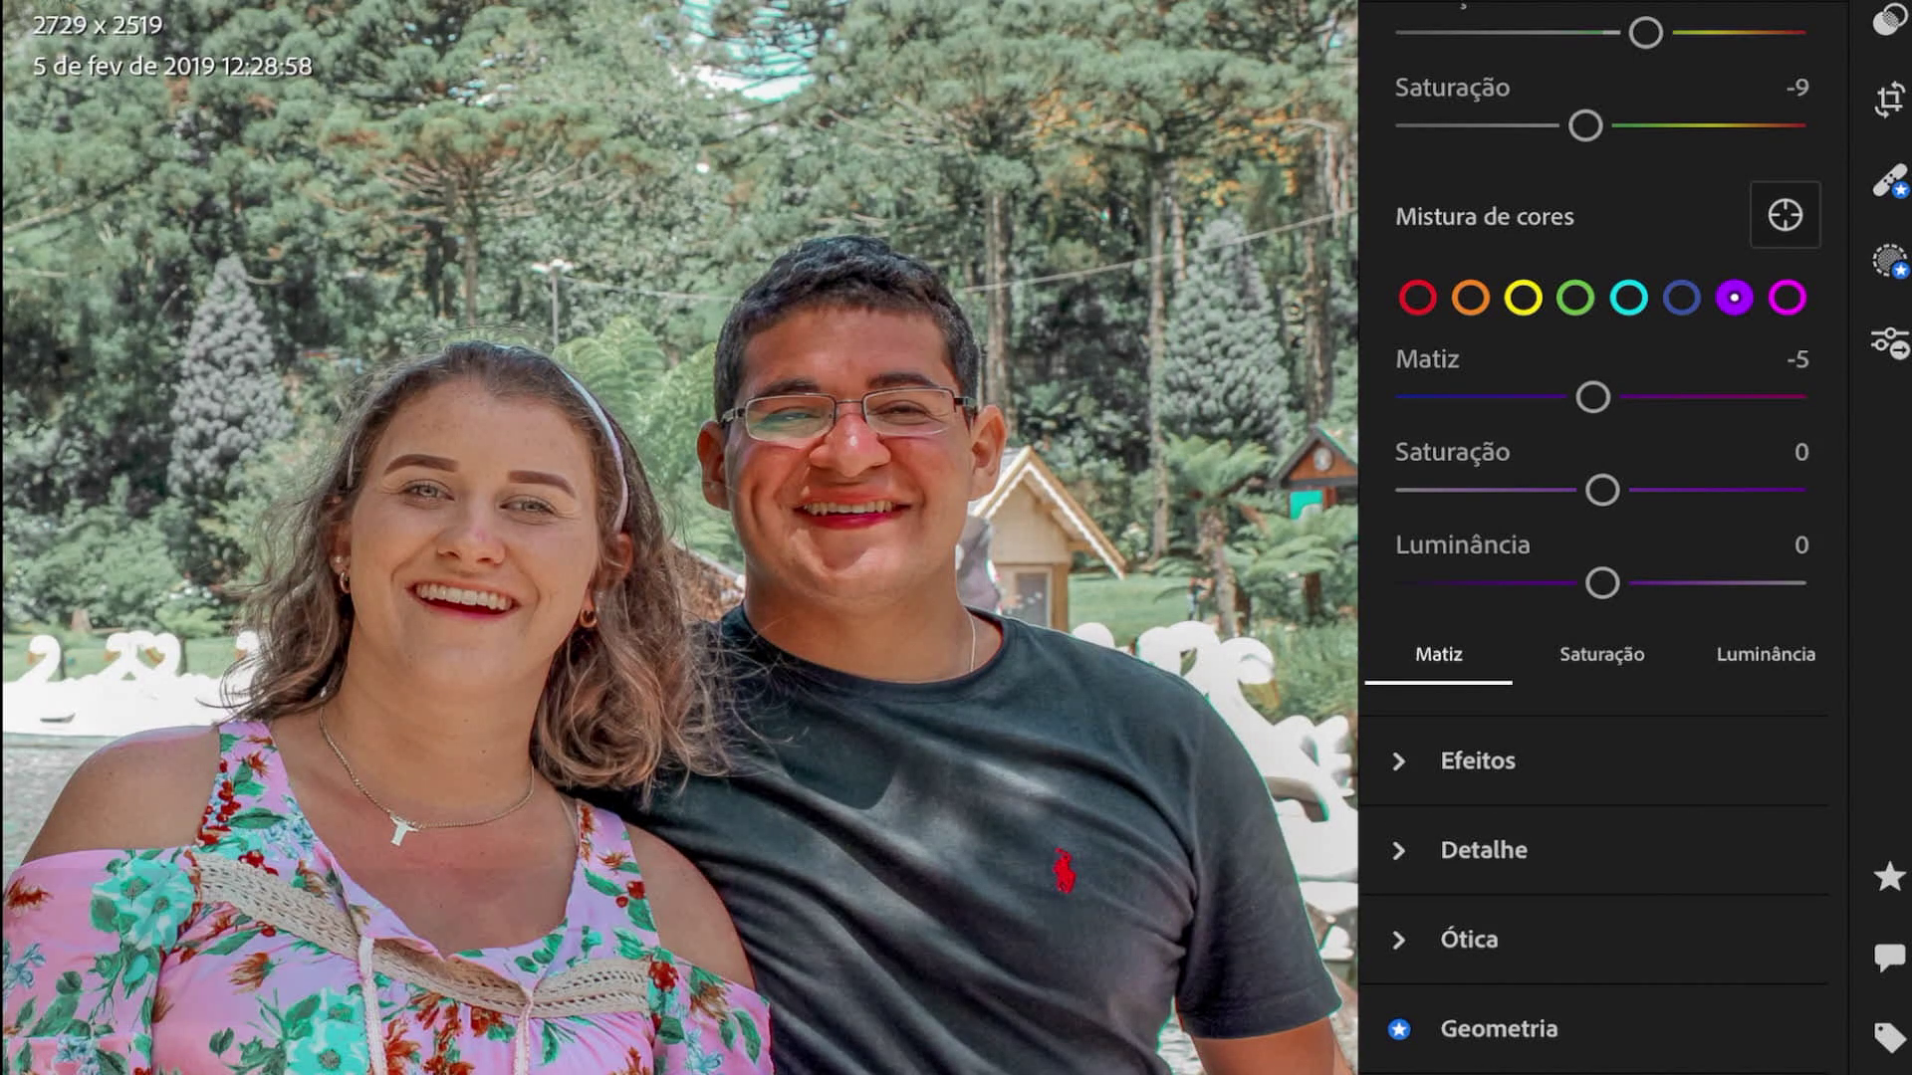
{"action": "left_click_drag", "start_coordinate": [1602, 489], "coordinate": [1593, 489]}
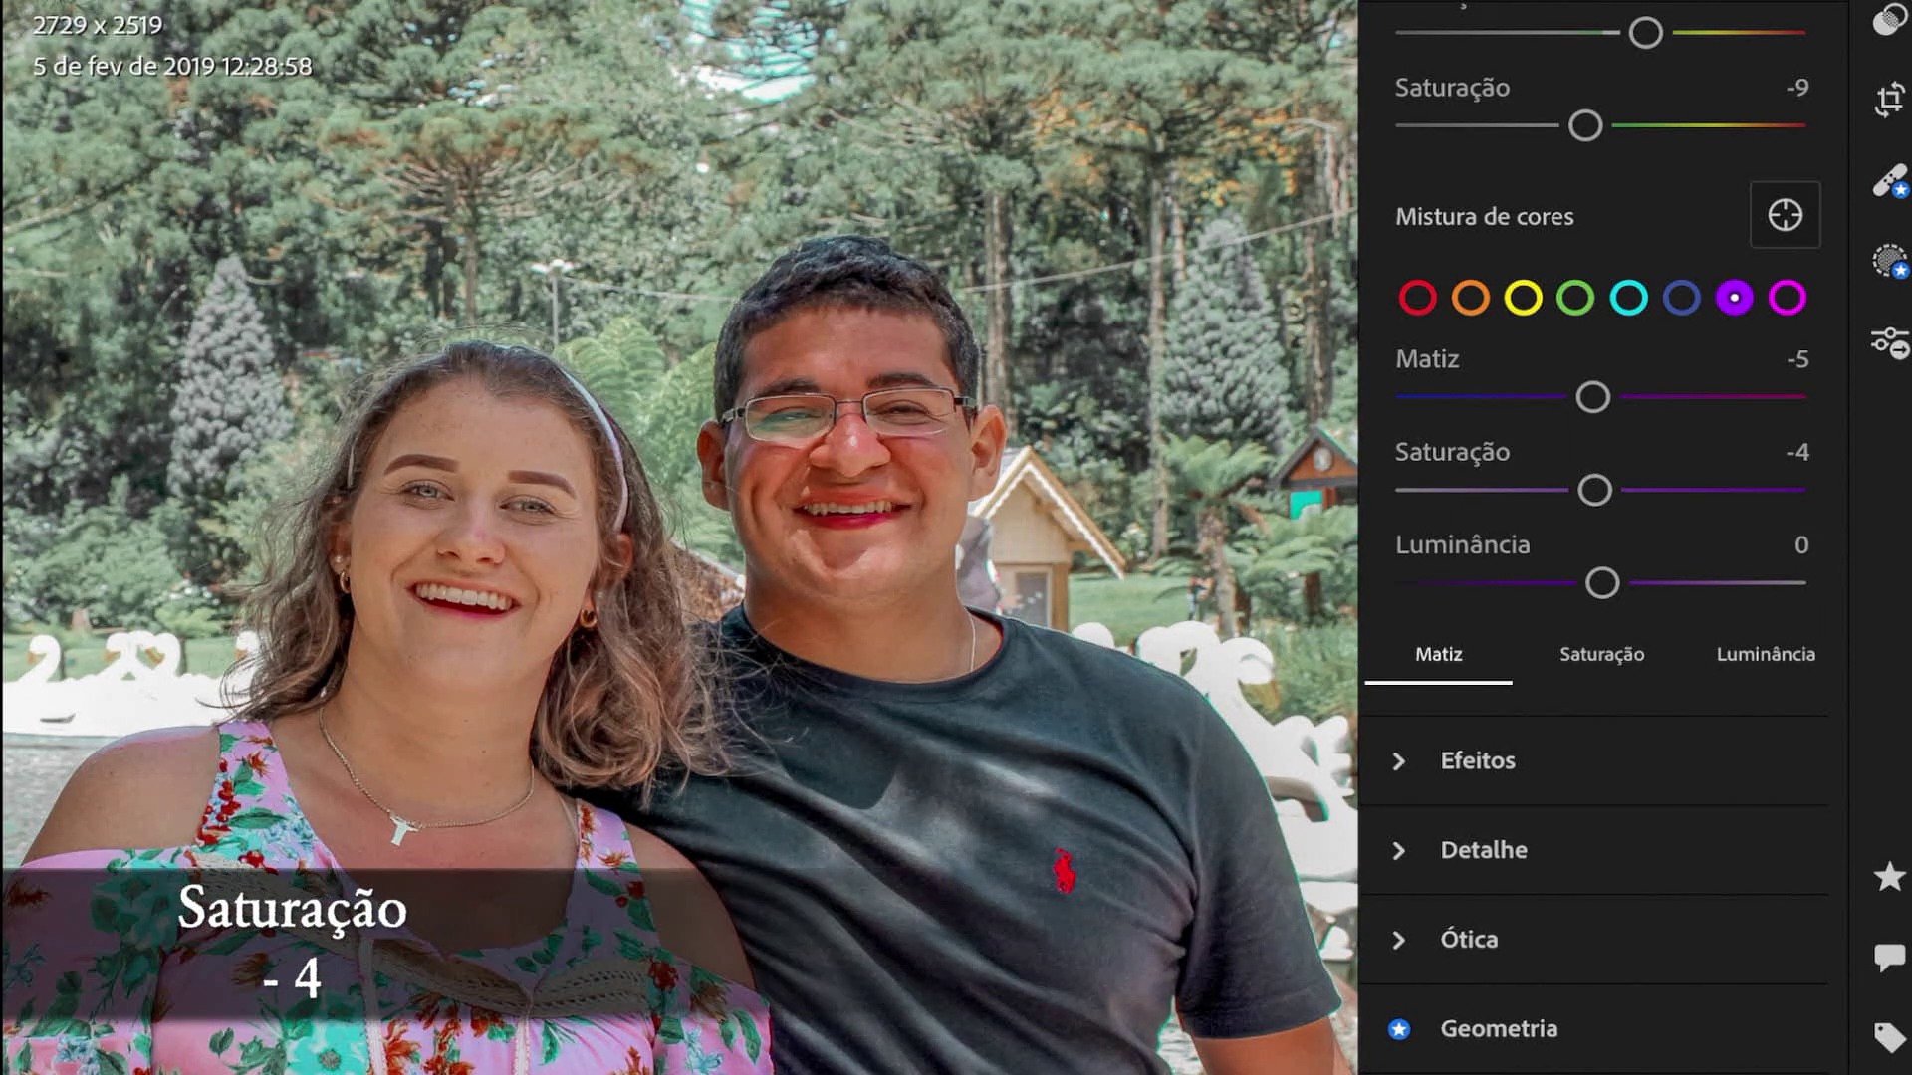
{"action": "left_click", "coordinate": [1787, 297]}
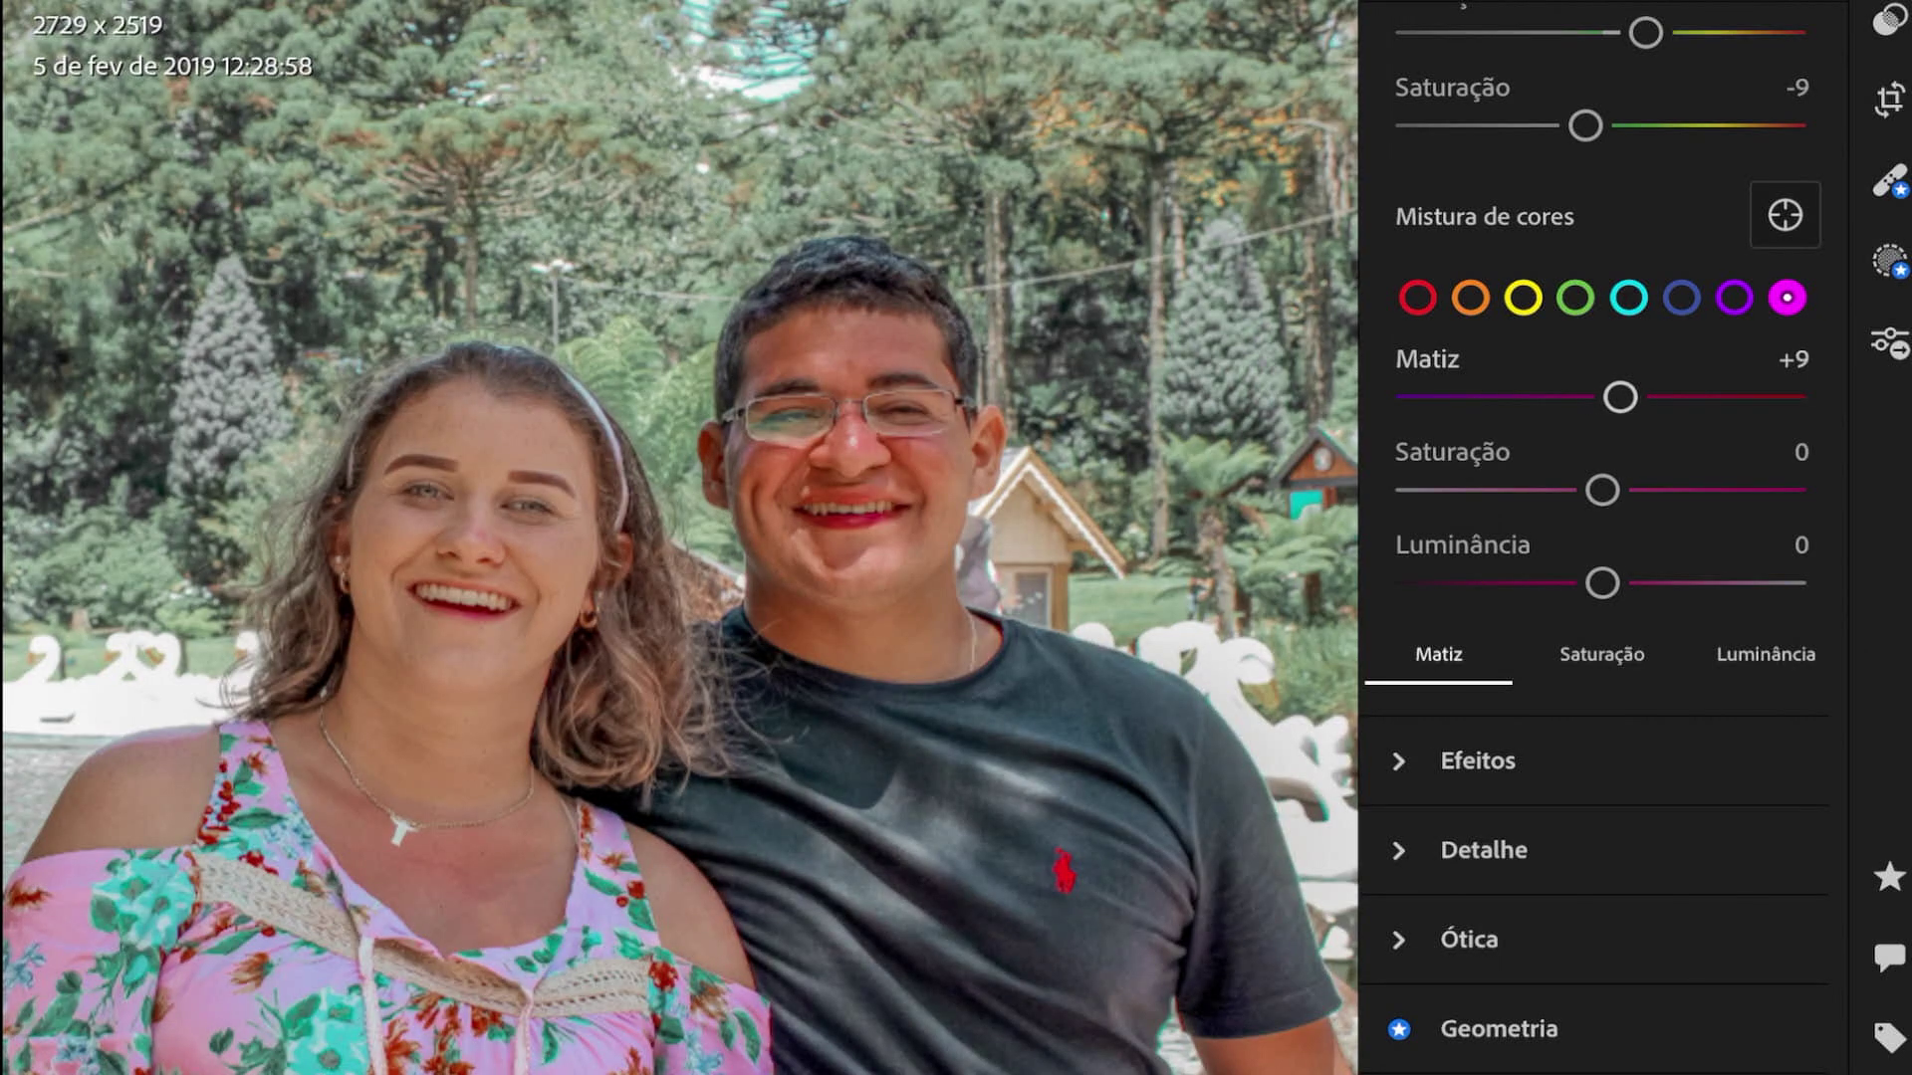
{"action": "left_click_drag", "start_coordinate": [1614, 397], "coordinate": [1609, 398]}
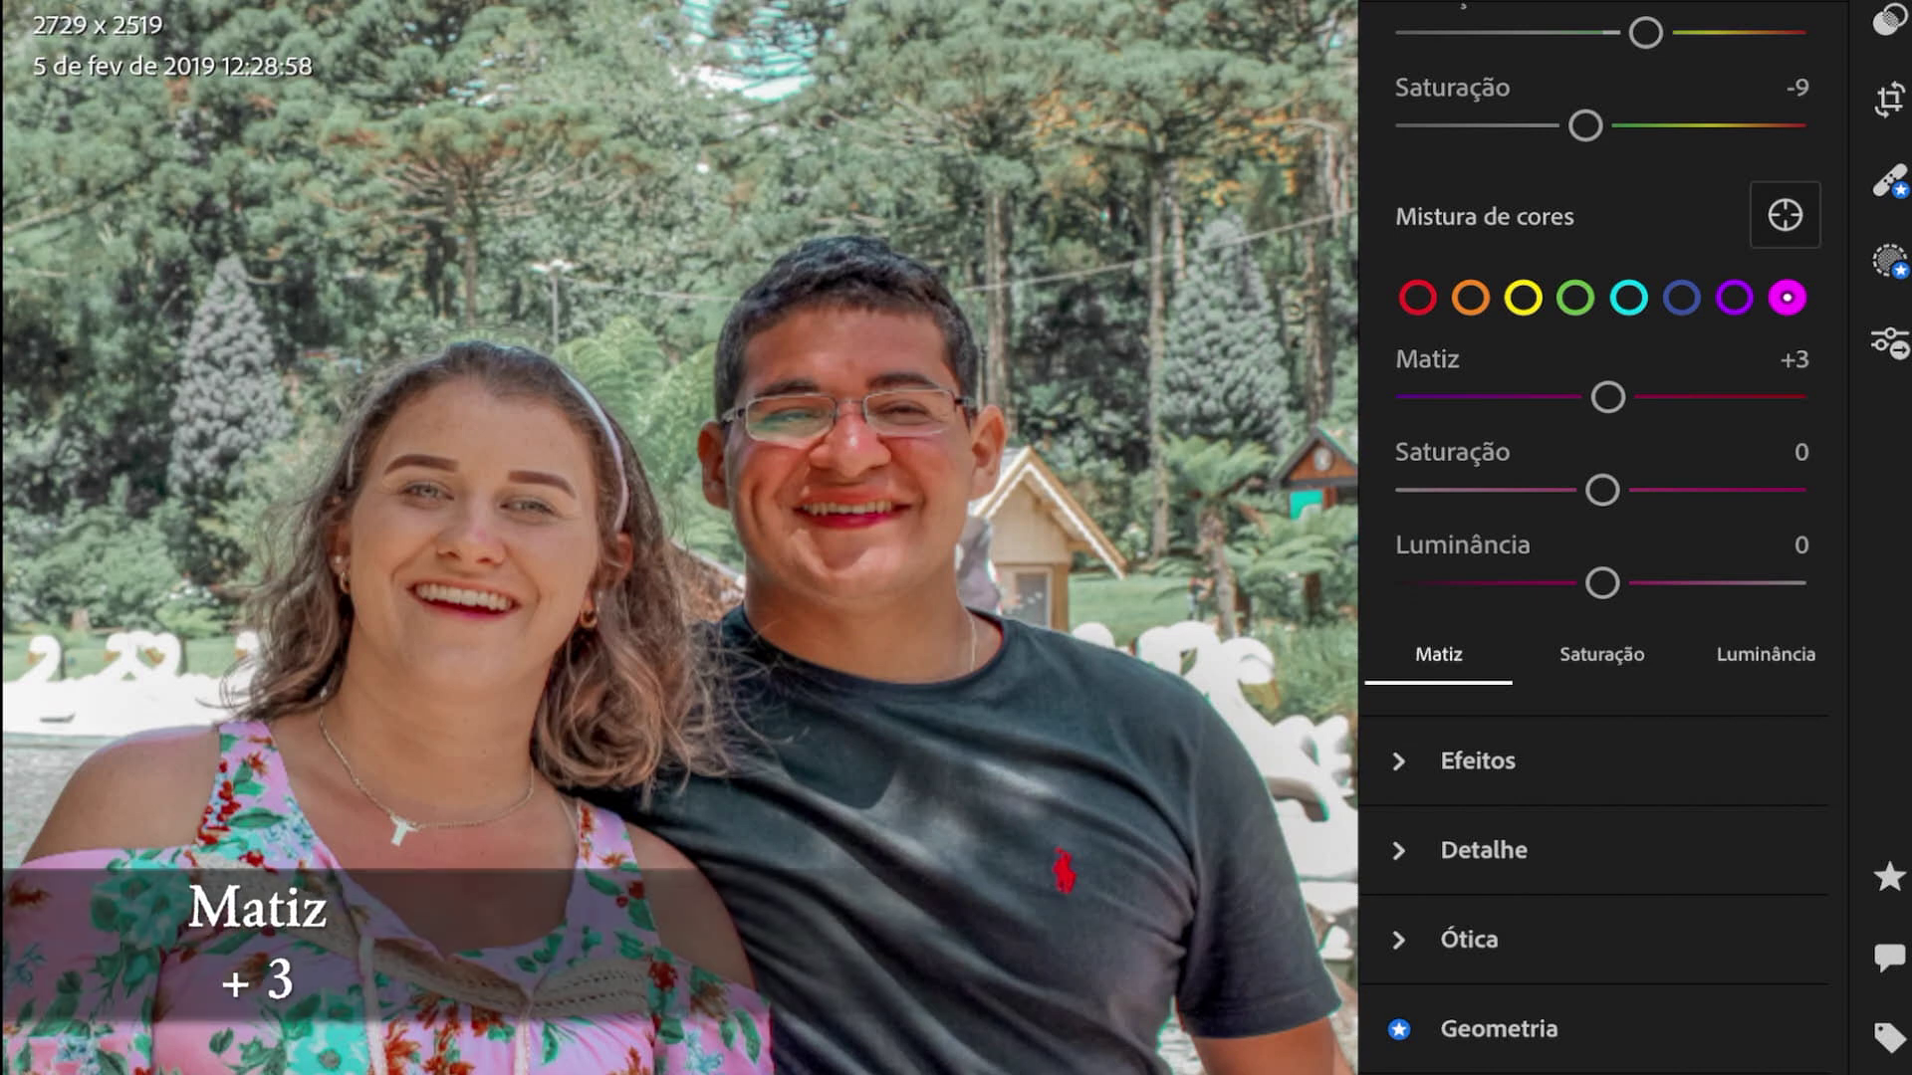
{"action": "left_click_drag", "start_coordinate": [1602, 490], "coordinate": [1589, 490]}
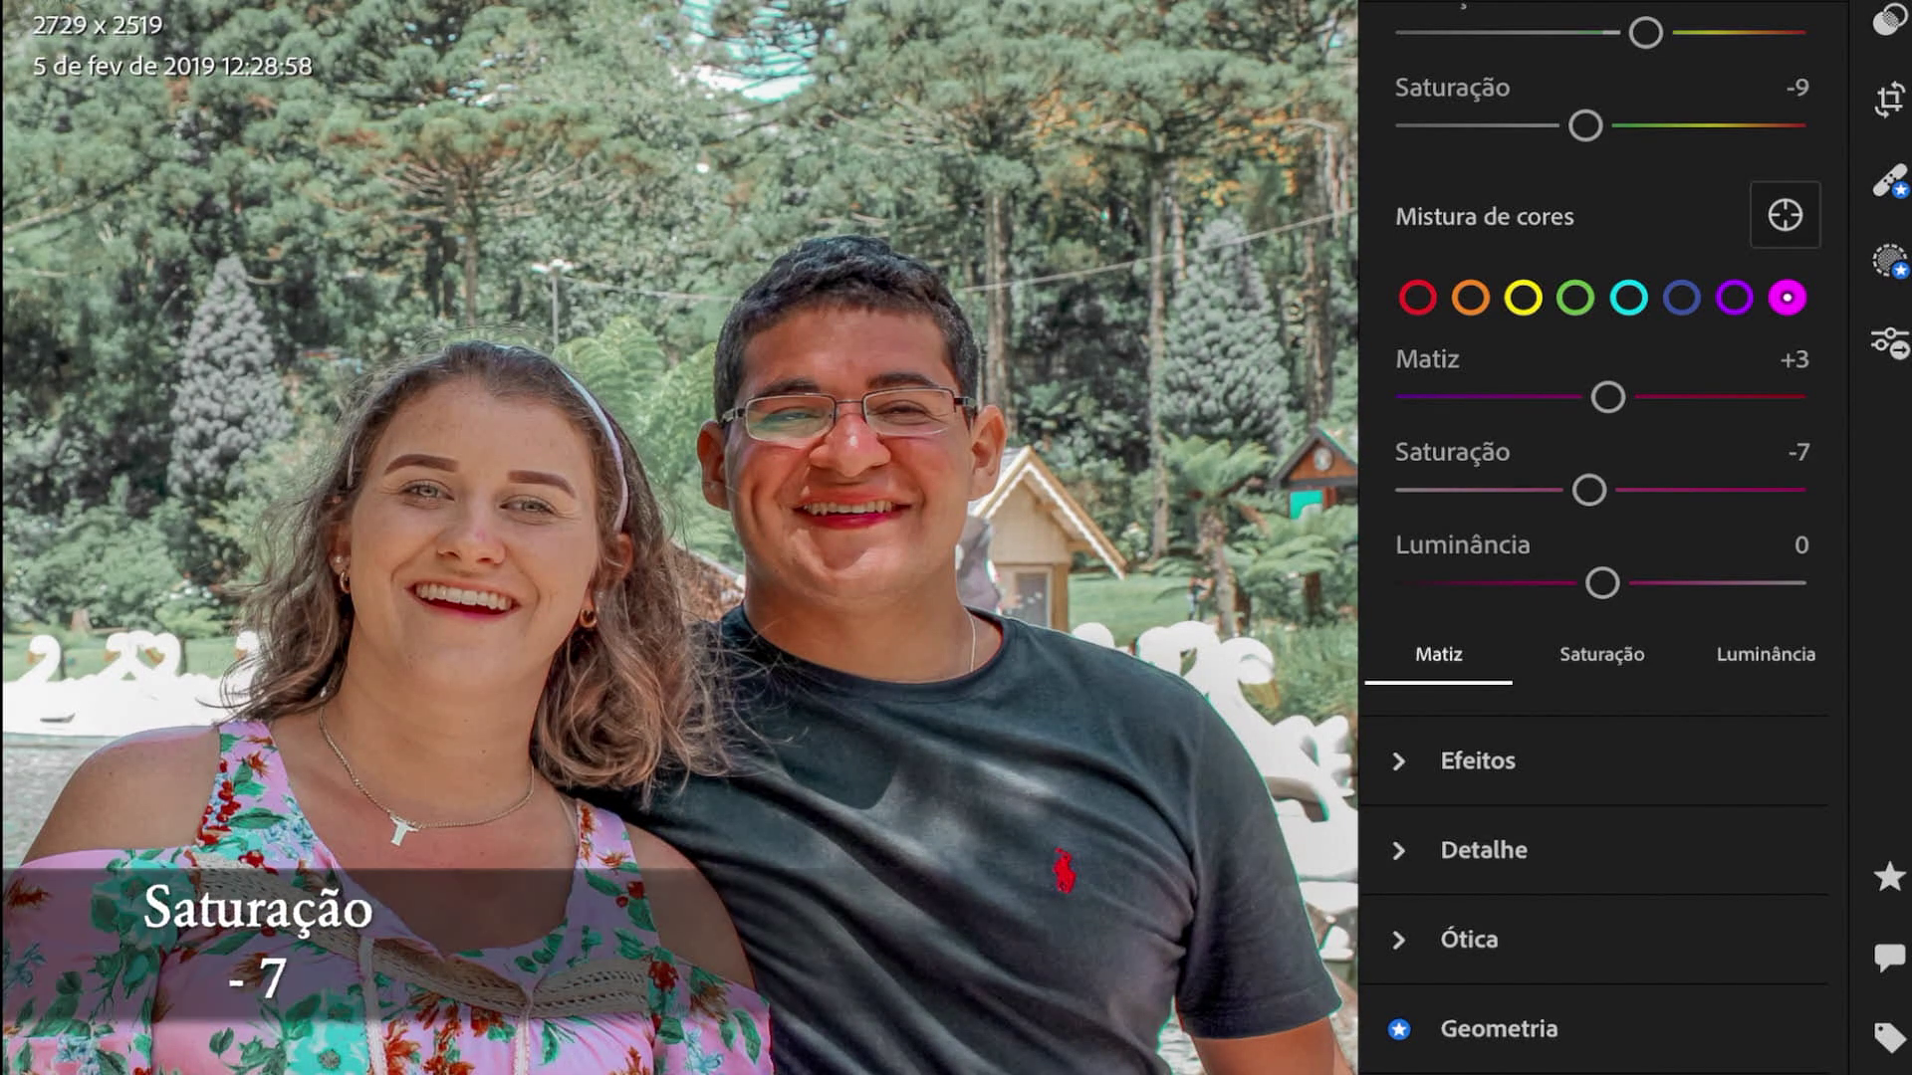
{"action": "left_click_drag", "start_coordinate": [1603, 583], "coordinate": [1592, 582]}
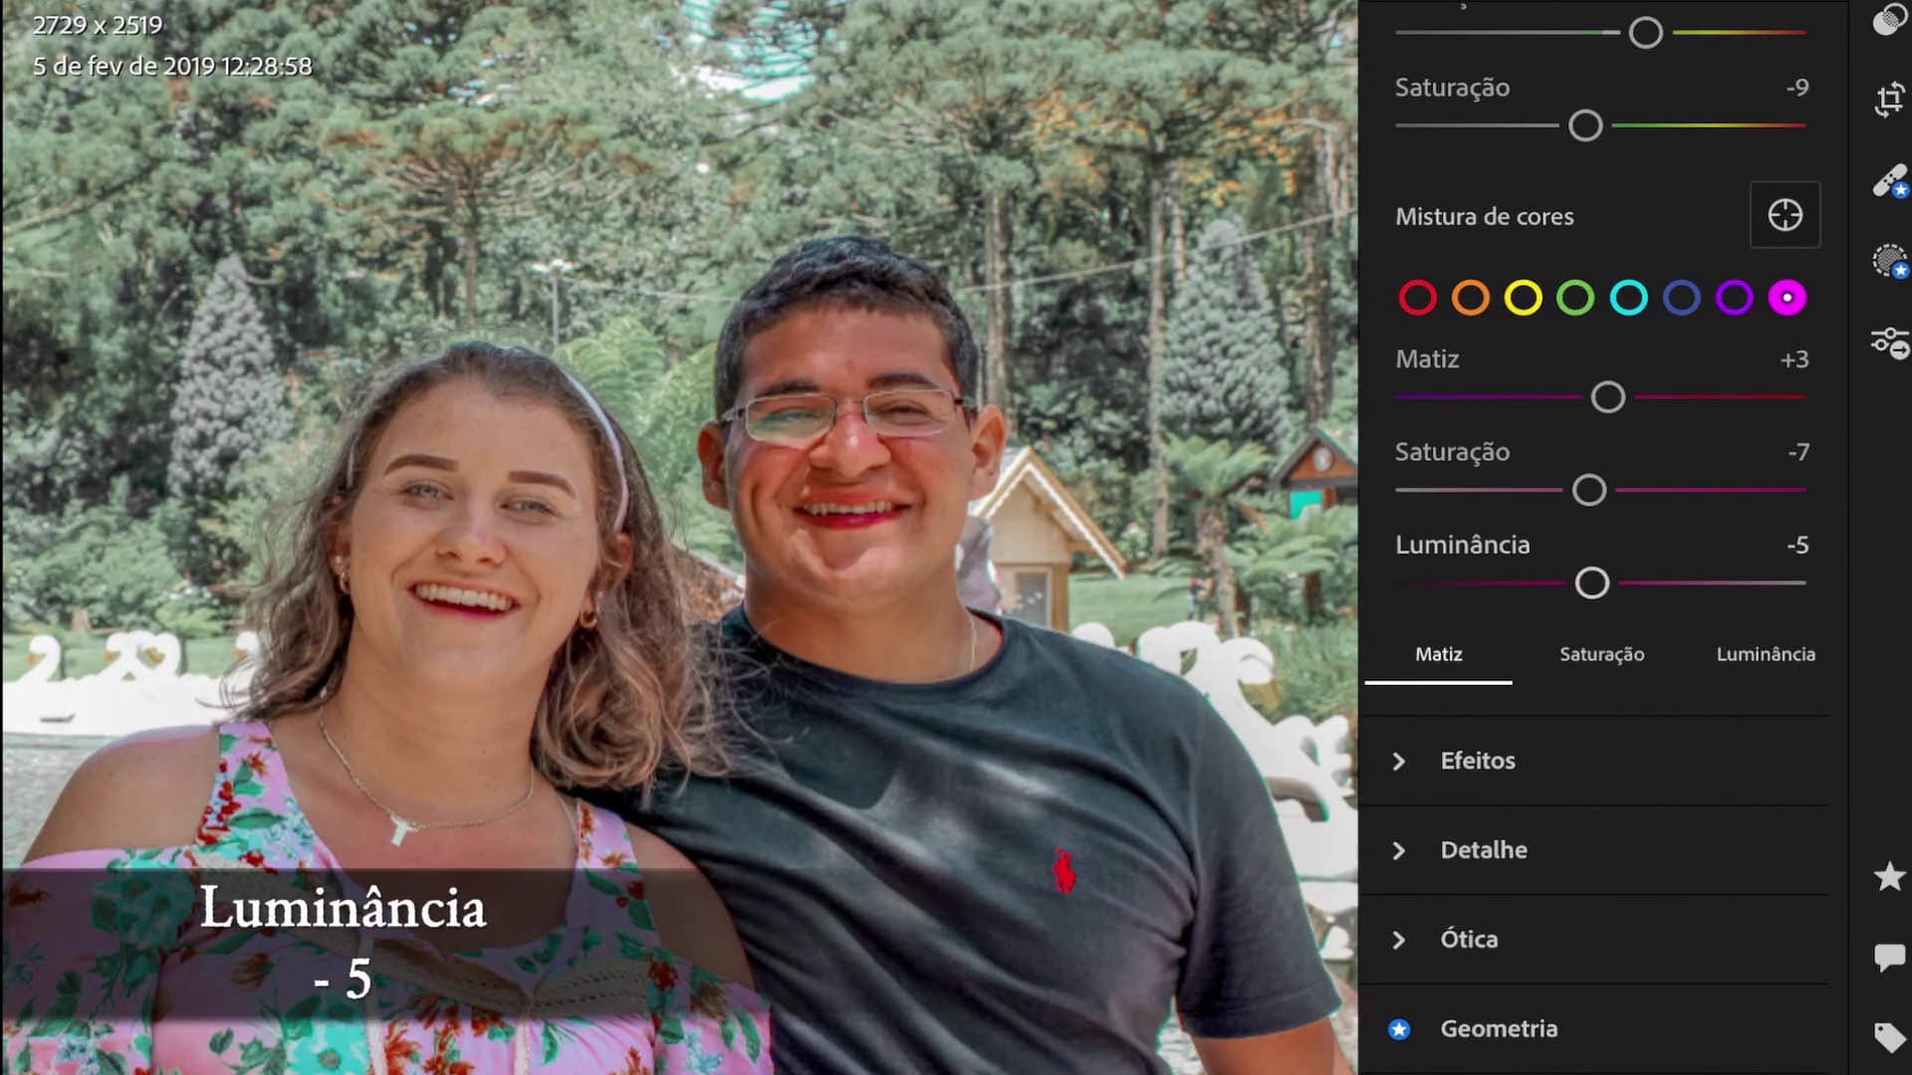
- In the Effects panel, set Clarity to +23 and Vignette to about -43
{"action": "scroll", "coordinate": [1603, 538], "scroll_direction": "up", "scroll_amount": 2}
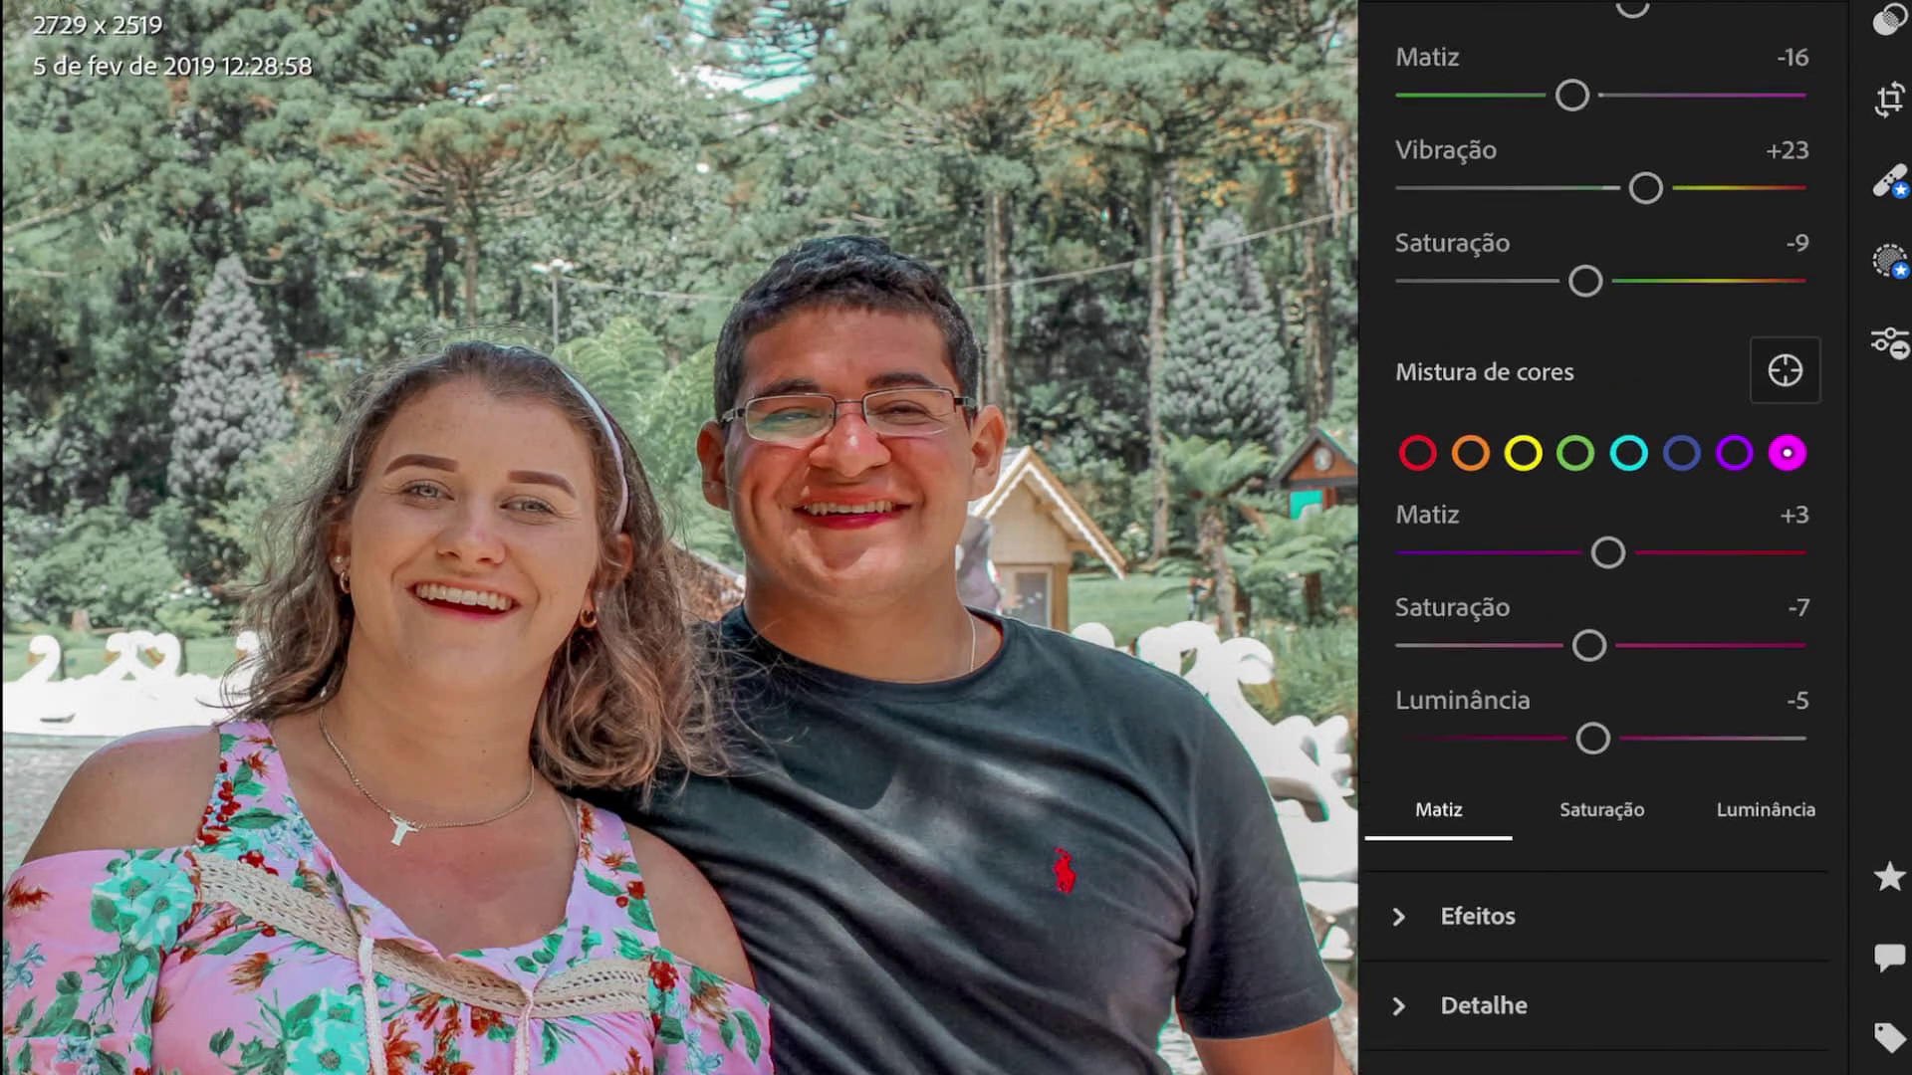
{"action": "scroll", "coordinate": [1603, 538], "scroll_direction": "up", "scroll_amount": 2}
{"action": "scroll", "coordinate": [1603, 537], "scroll_direction": "up", "scroll_amount": 3}
{"action": "left_click", "coordinate": [1459, 254]}
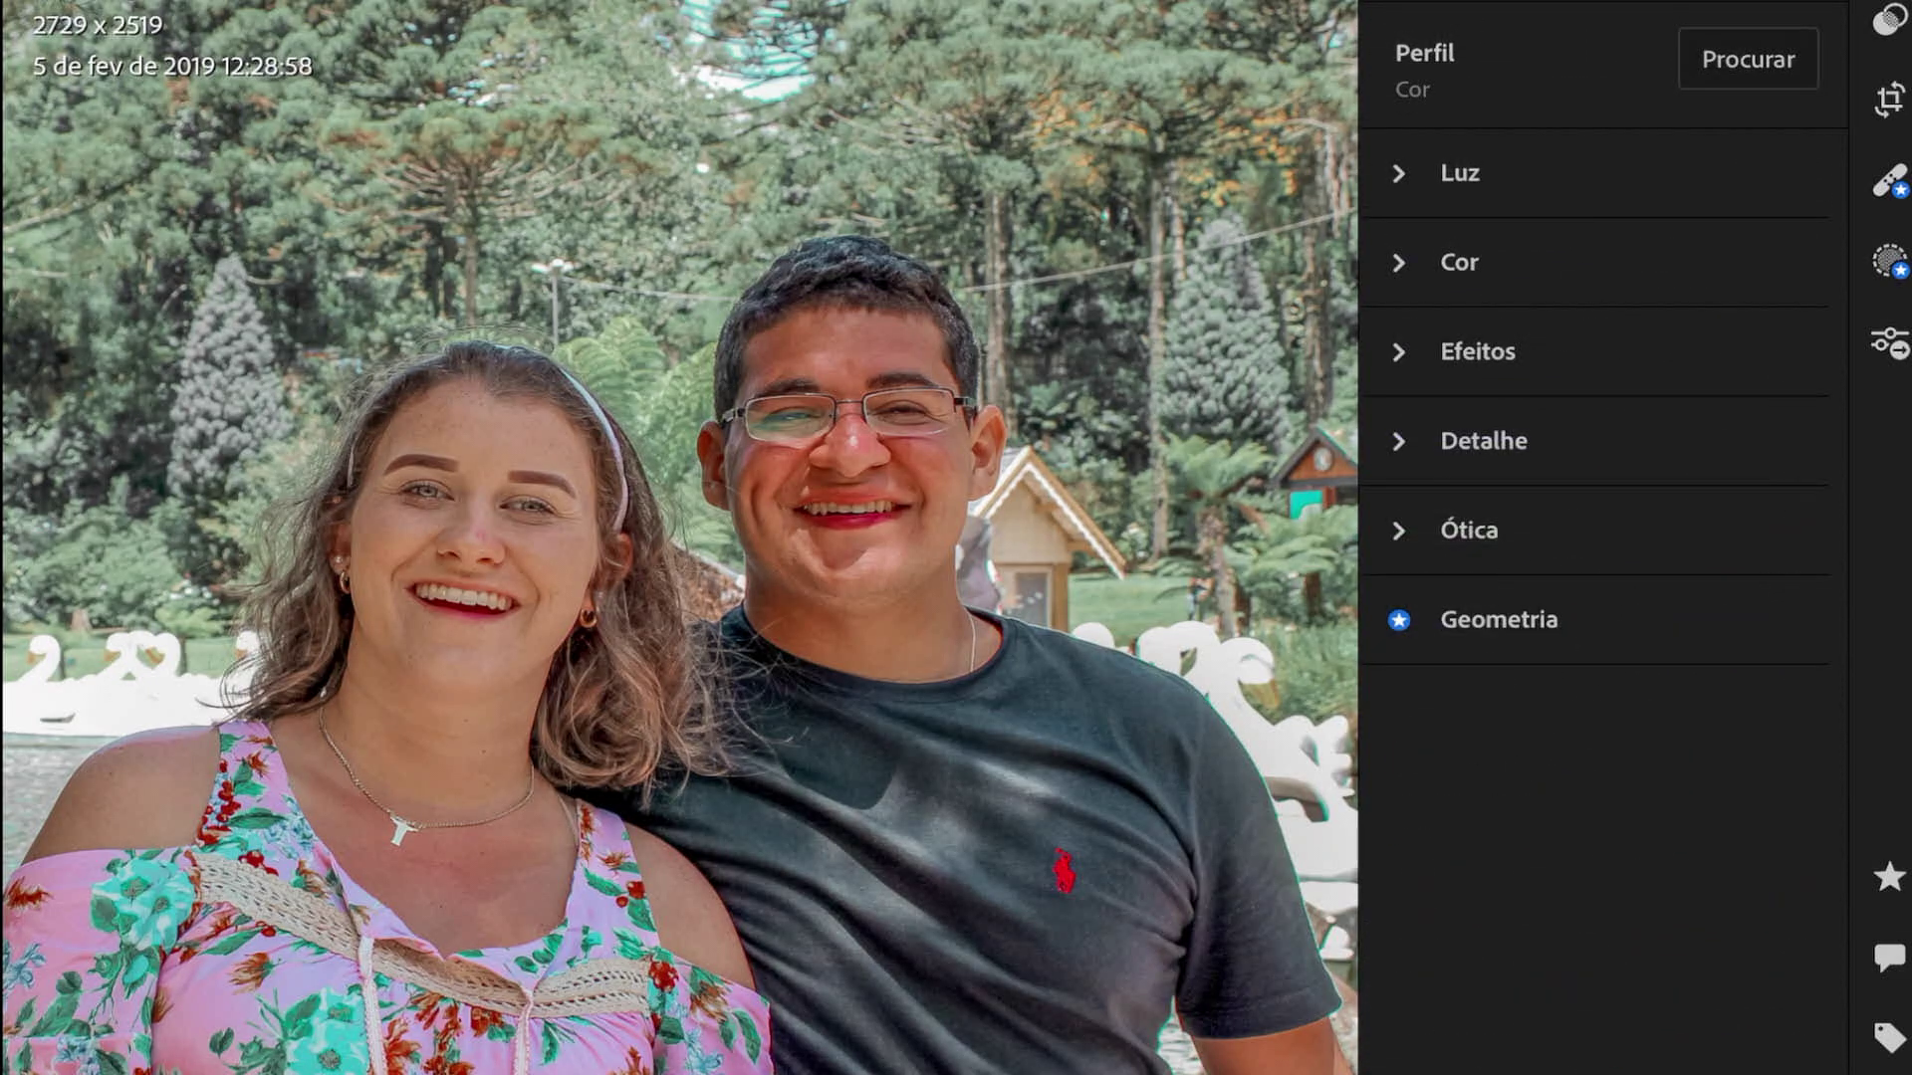
{"action": "left_click", "coordinate": [1478, 351]}
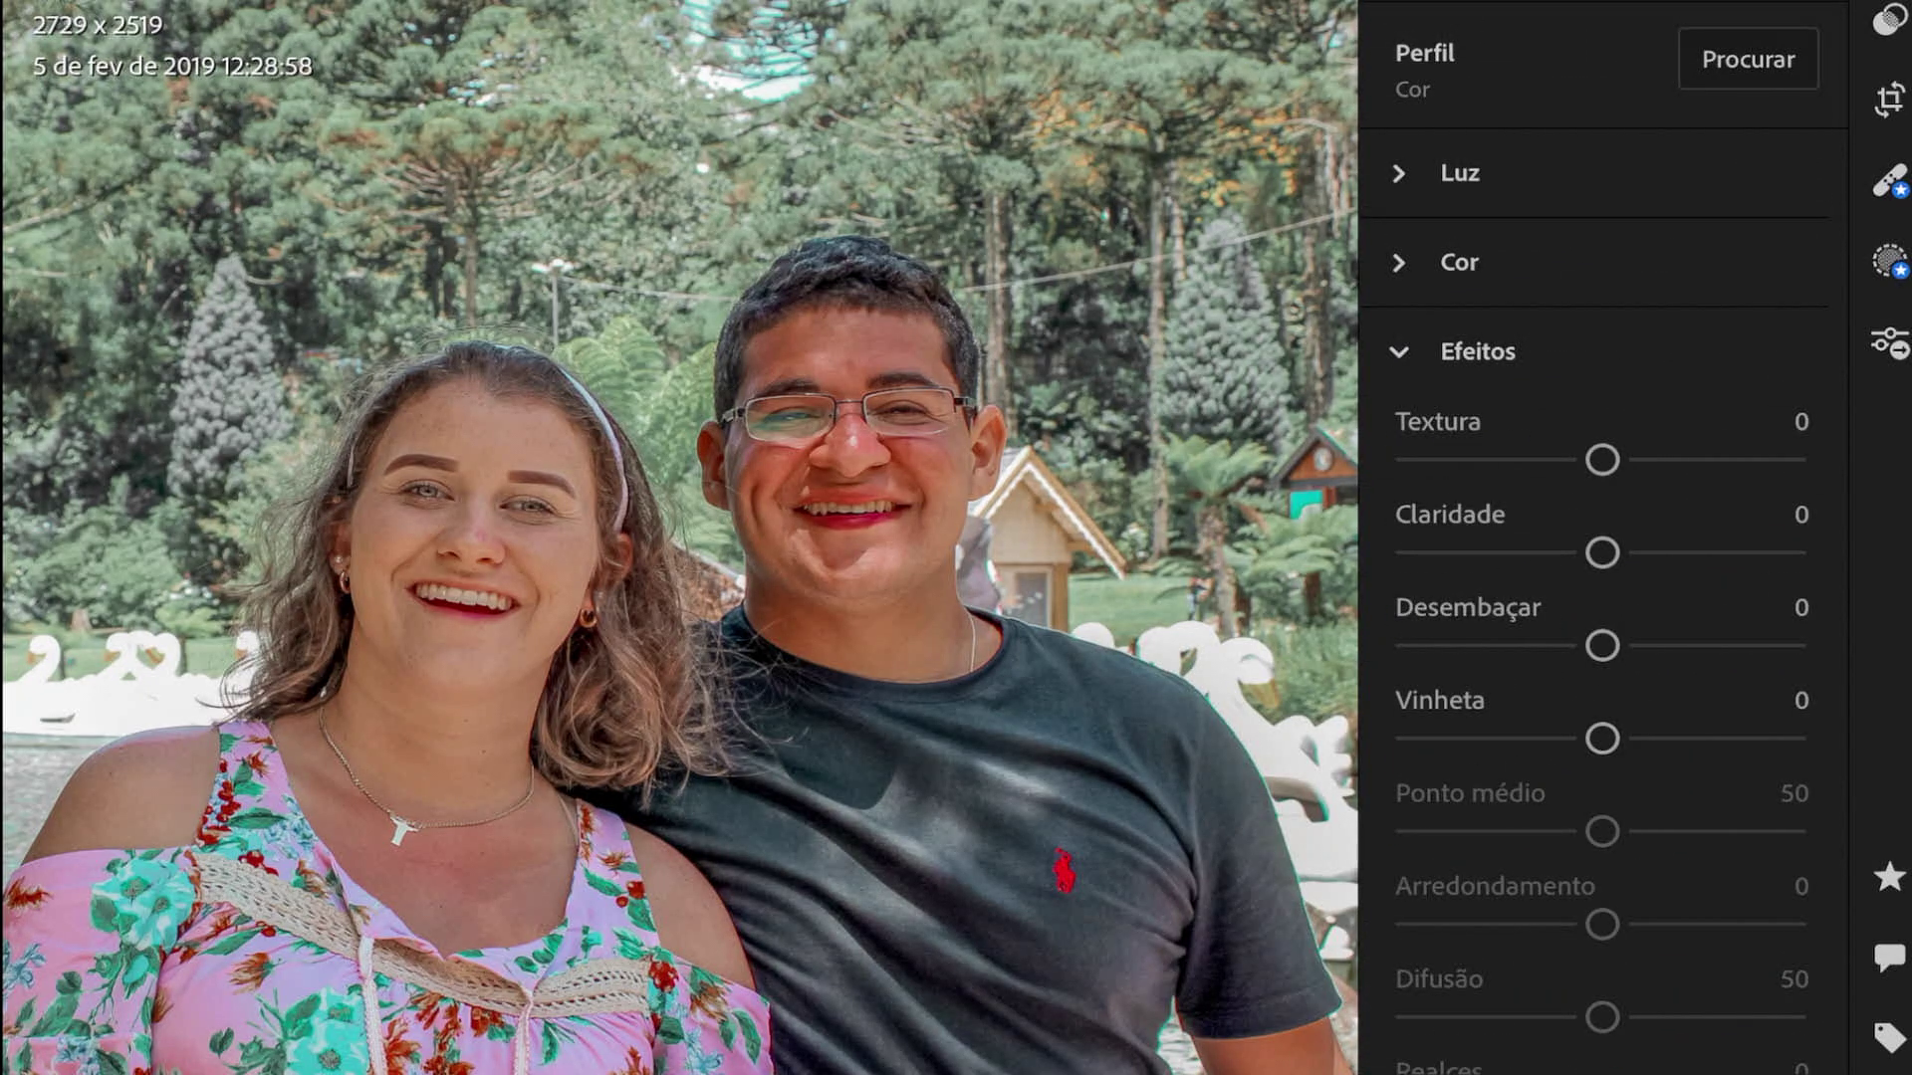
{"action": "left_click_drag", "start_coordinate": [1602, 553], "coordinate": [1645, 553]}
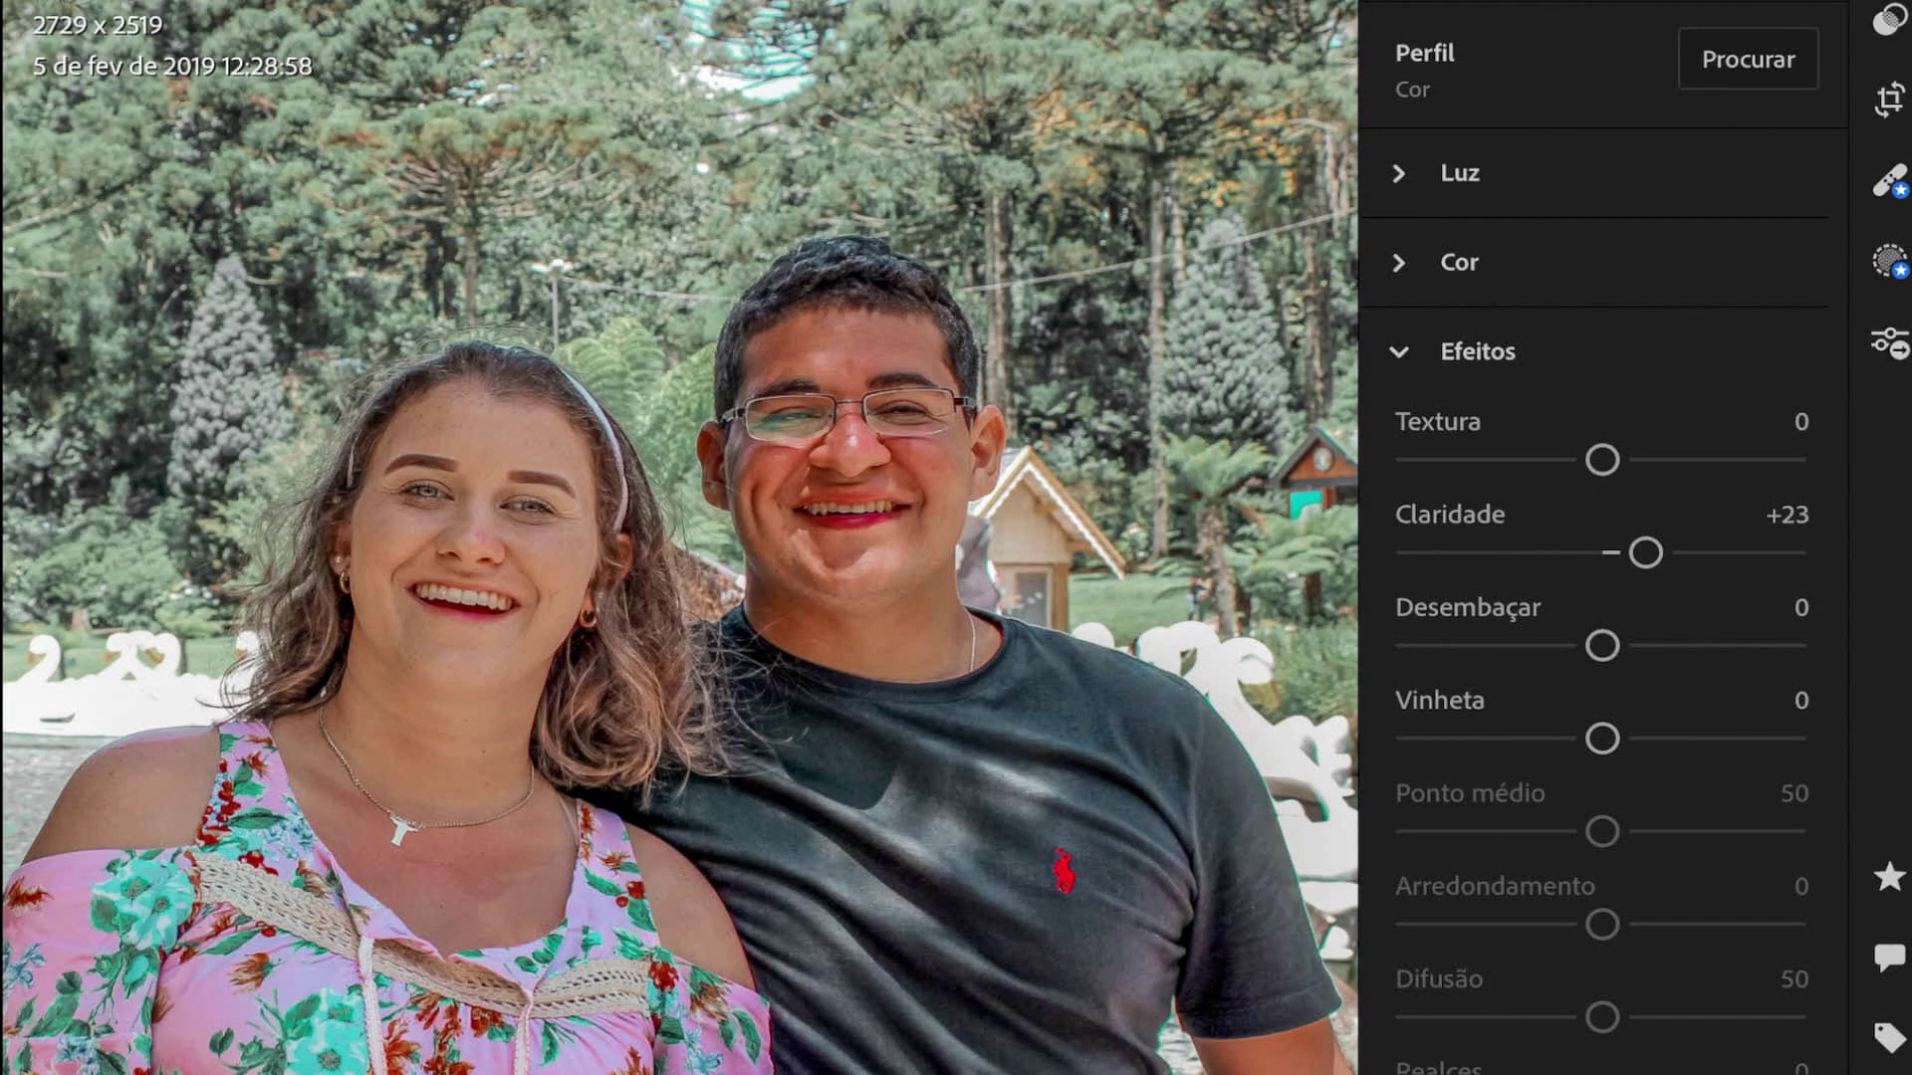
{"action": "left_click_drag", "start_coordinate": [1603, 738], "coordinate": [1521, 738]}
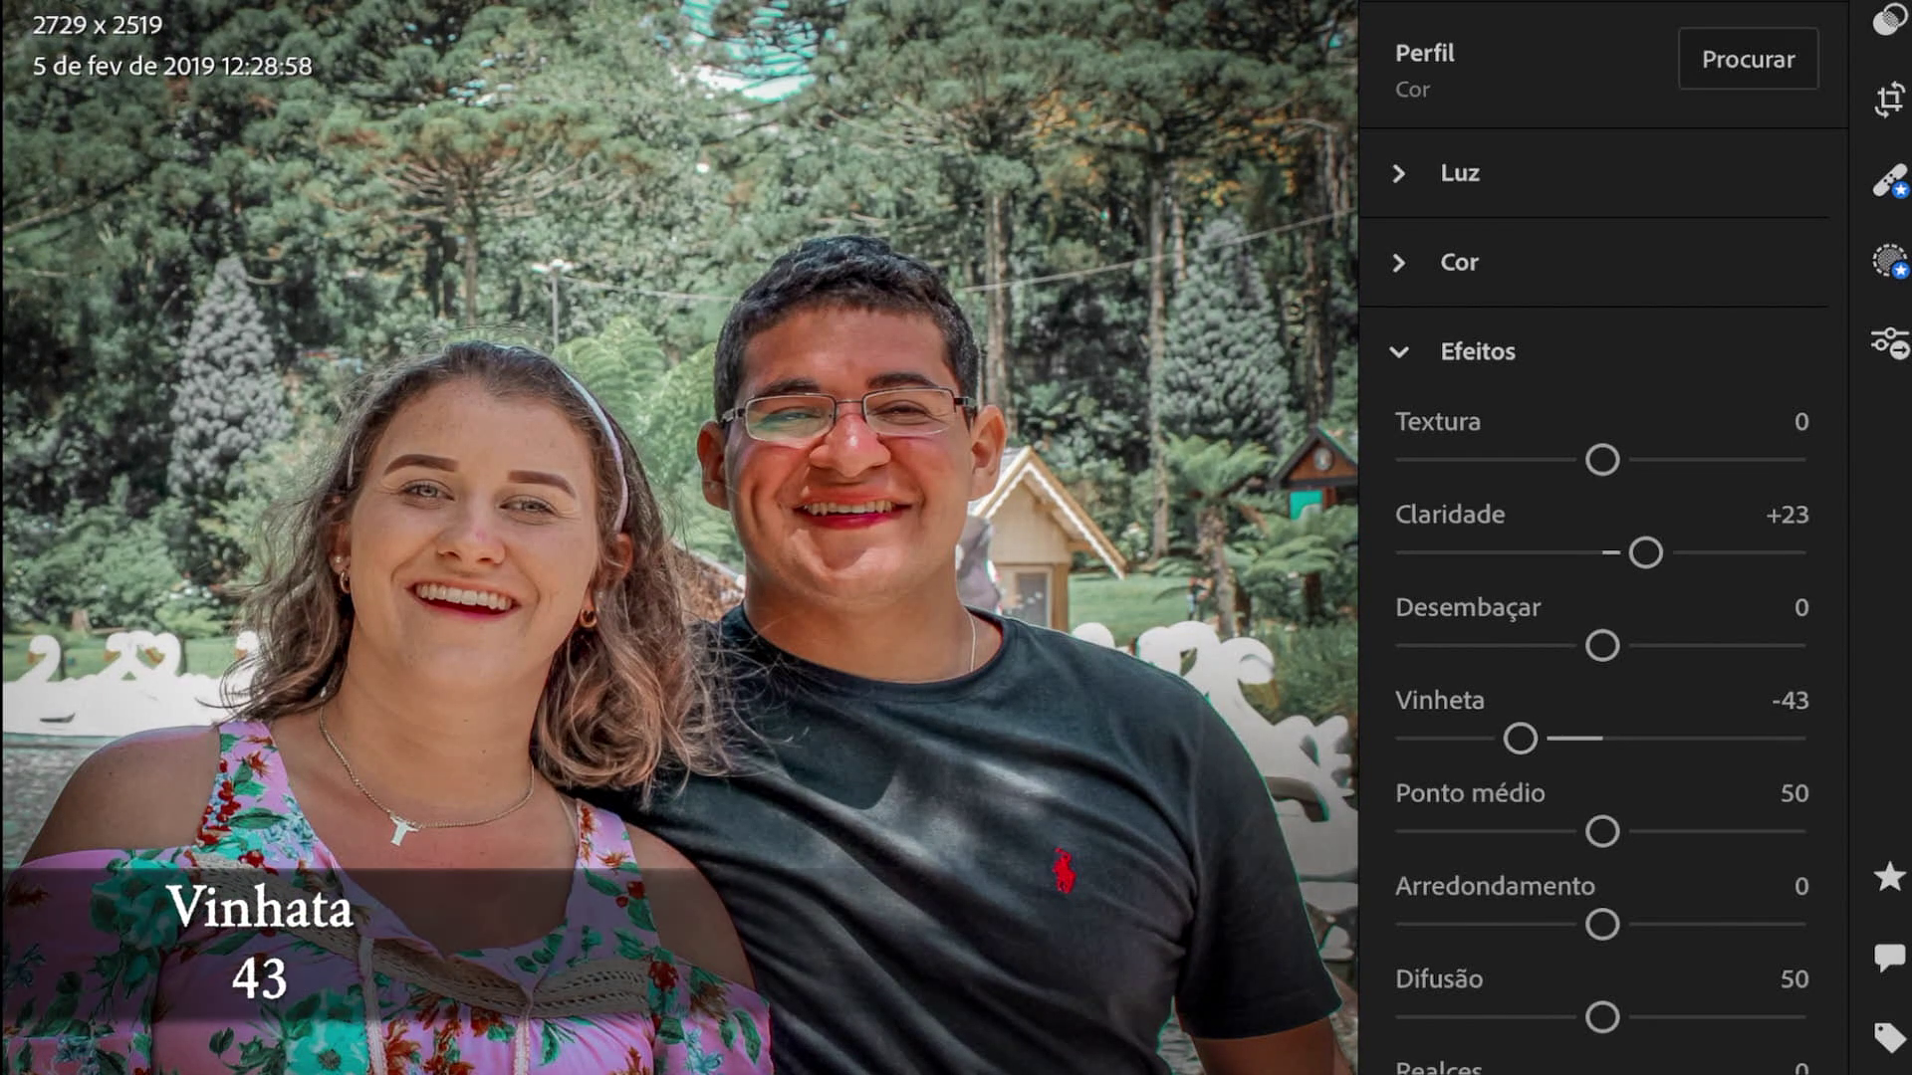
- In the Detail panel, set Sharpening 85, Noise Reduction 49 and Color Noise Reduction 40
{"action": "left_click", "coordinate": [1484, 440]}
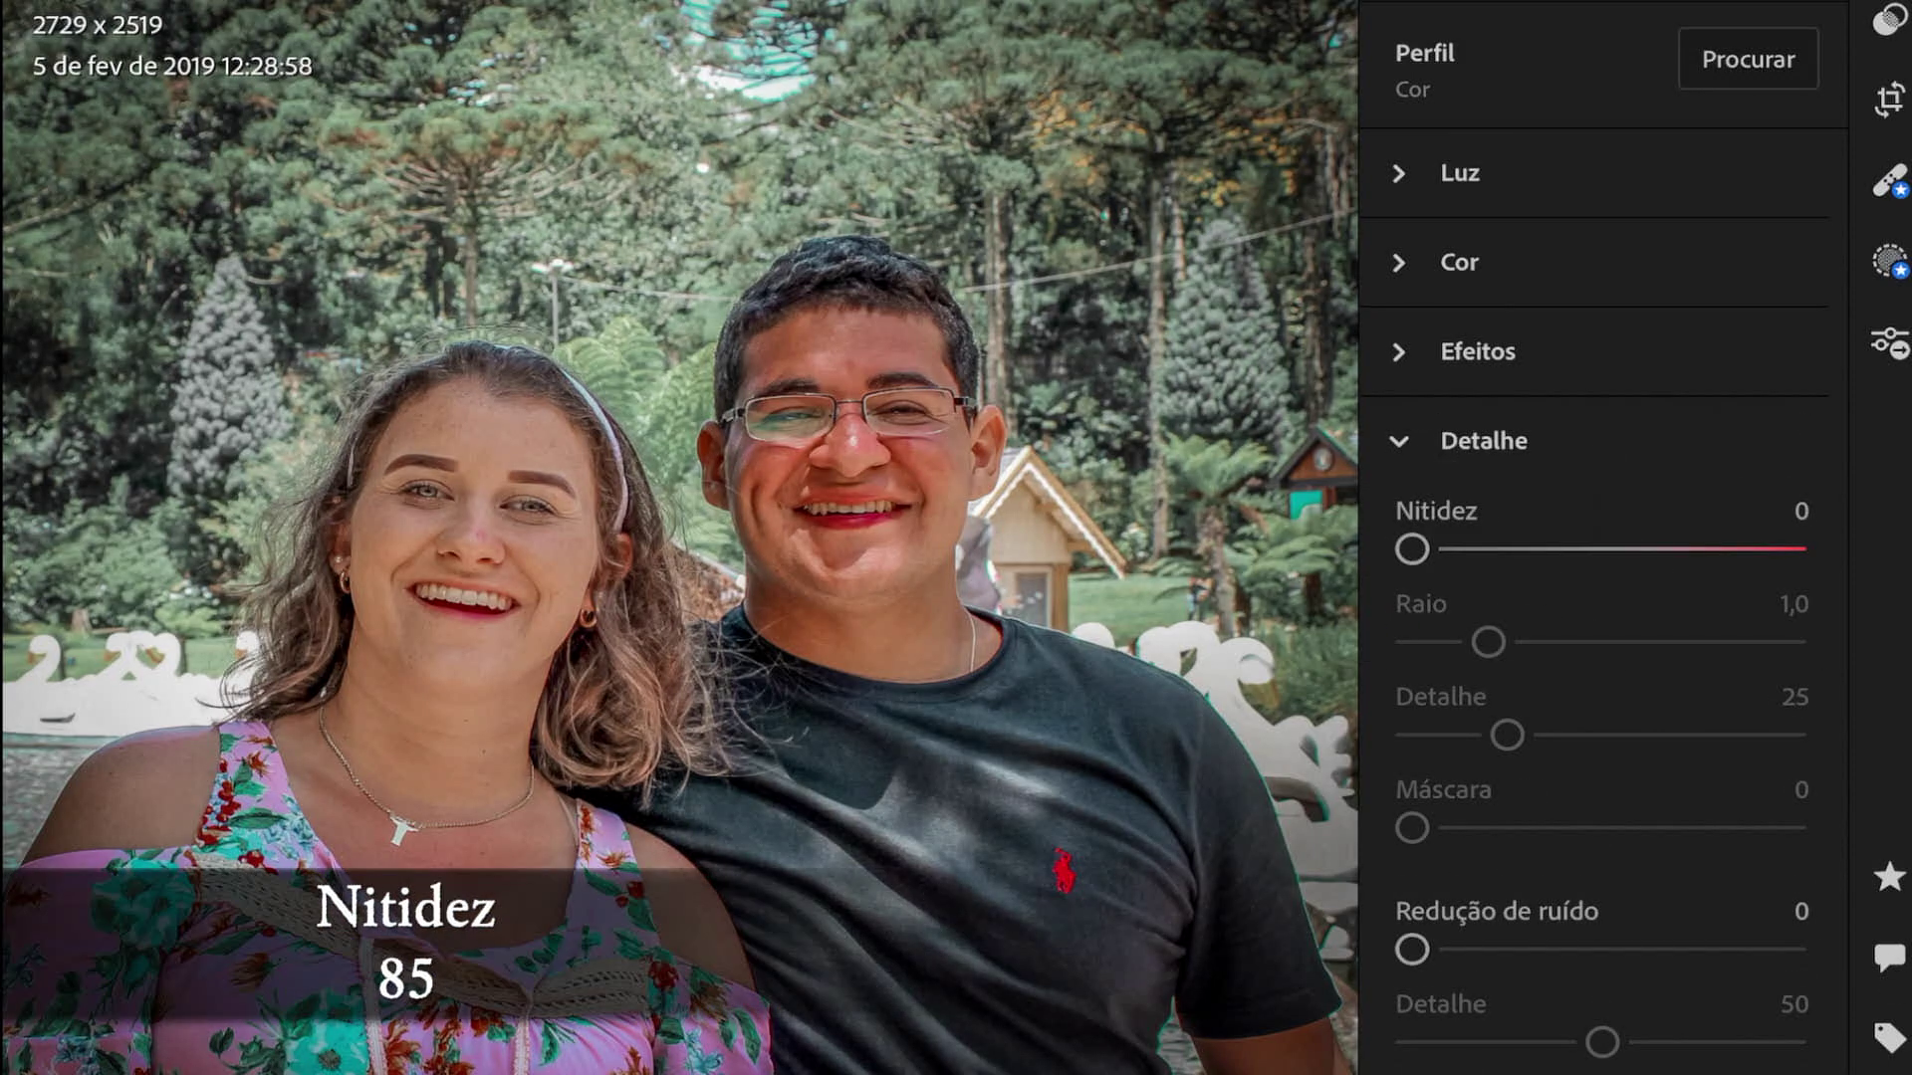
{"action": "left_click_drag", "start_coordinate": [1411, 549], "coordinate": [1618, 548]}
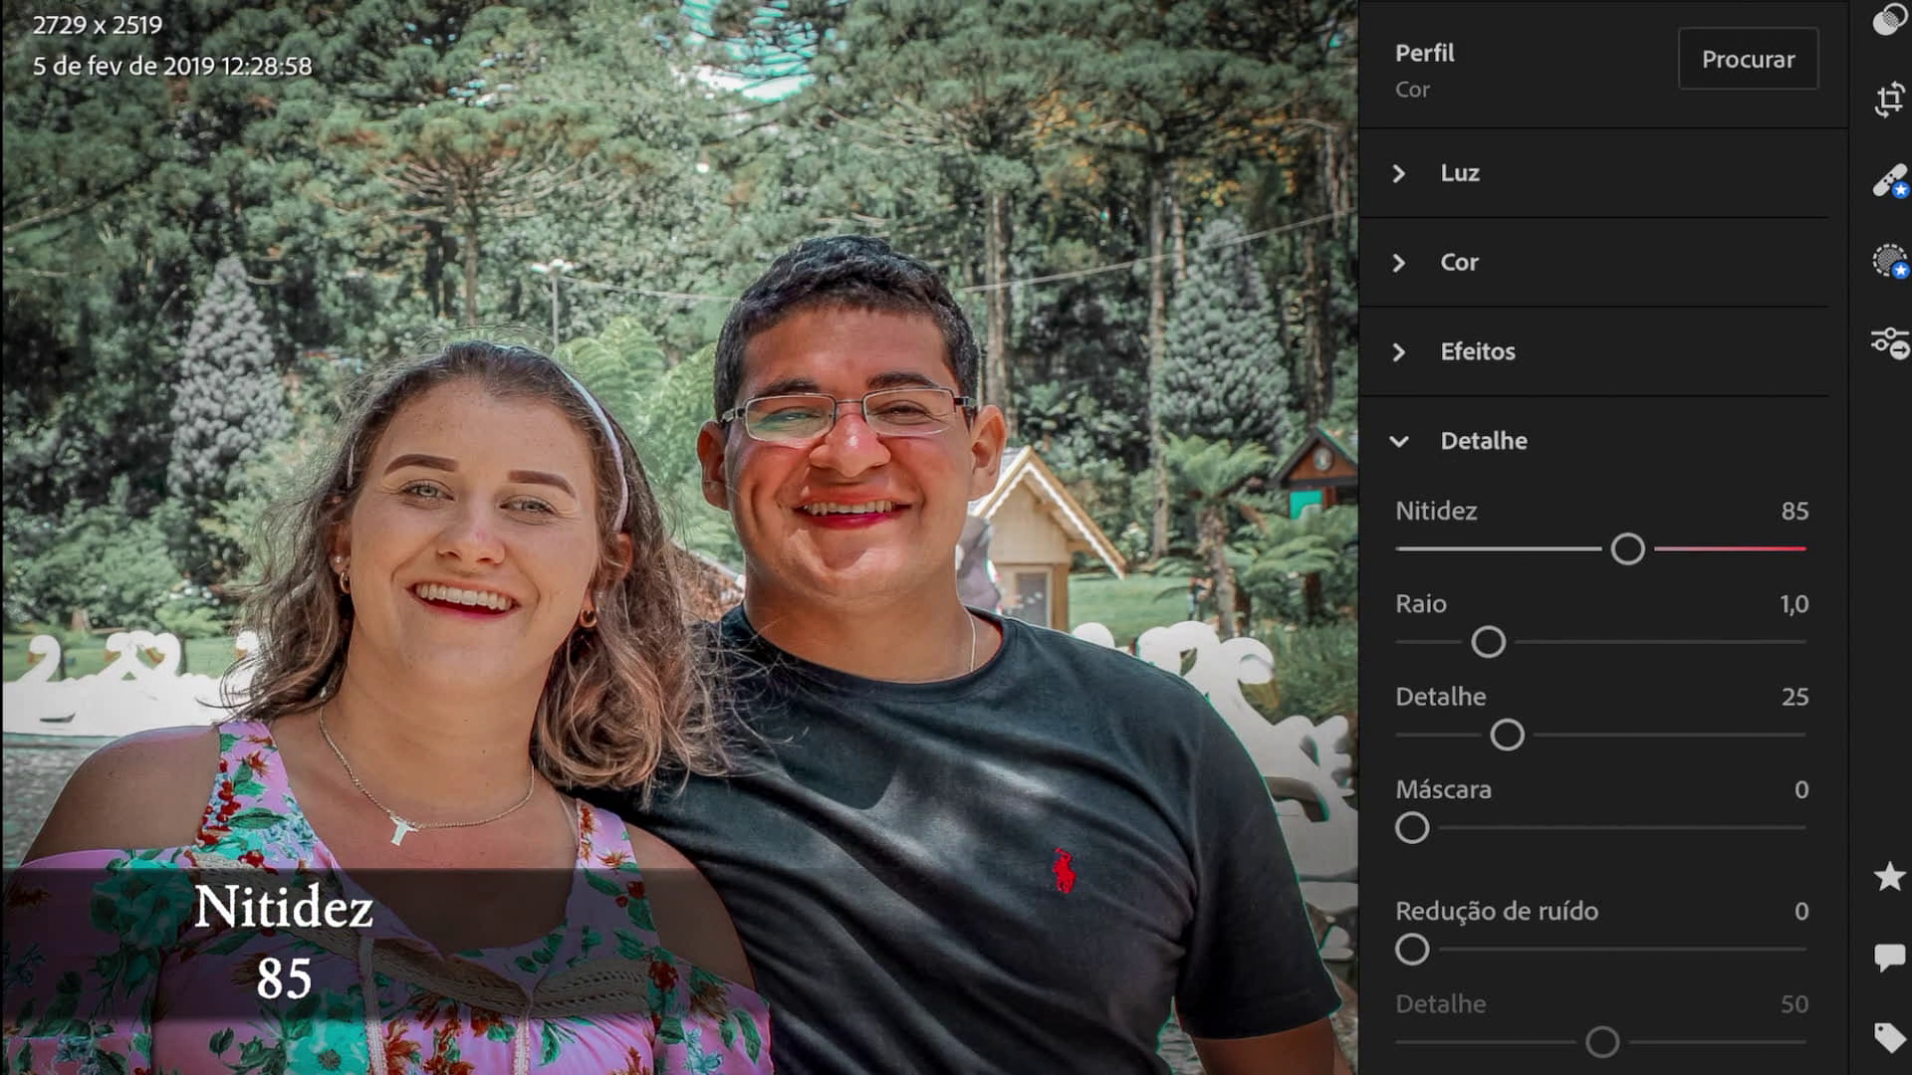
{"action": "scroll", "coordinate": [1594, 598], "scroll_direction": "down", "scroll_amount": 3}
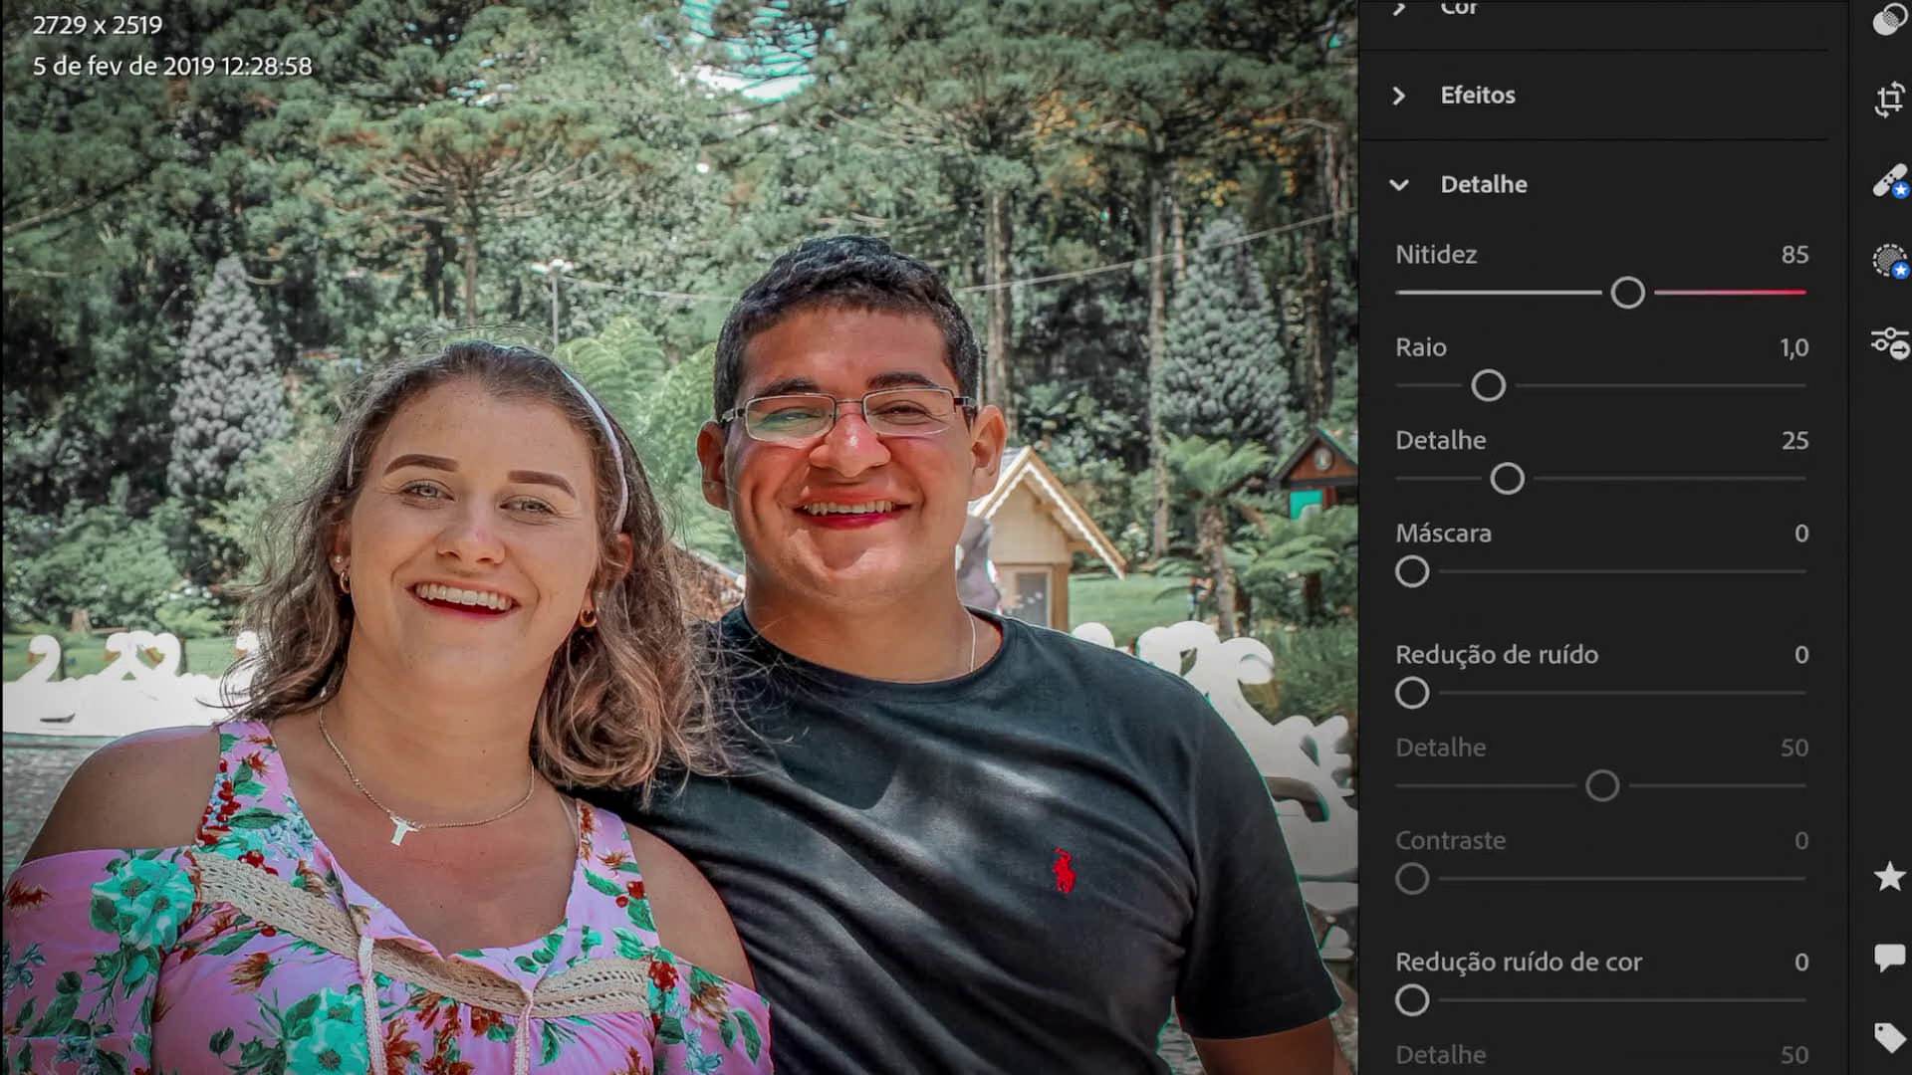
{"action": "left_click_drag", "start_coordinate": [1412, 681], "coordinate": [1597, 681]}
{"action": "scroll", "coordinate": [1593, 598], "scroll_direction": "down", "scroll_amount": 2}
{"action": "scroll", "coordinate": [1594, 597], "scroll_direction": "down", "scroll_amount": 1}
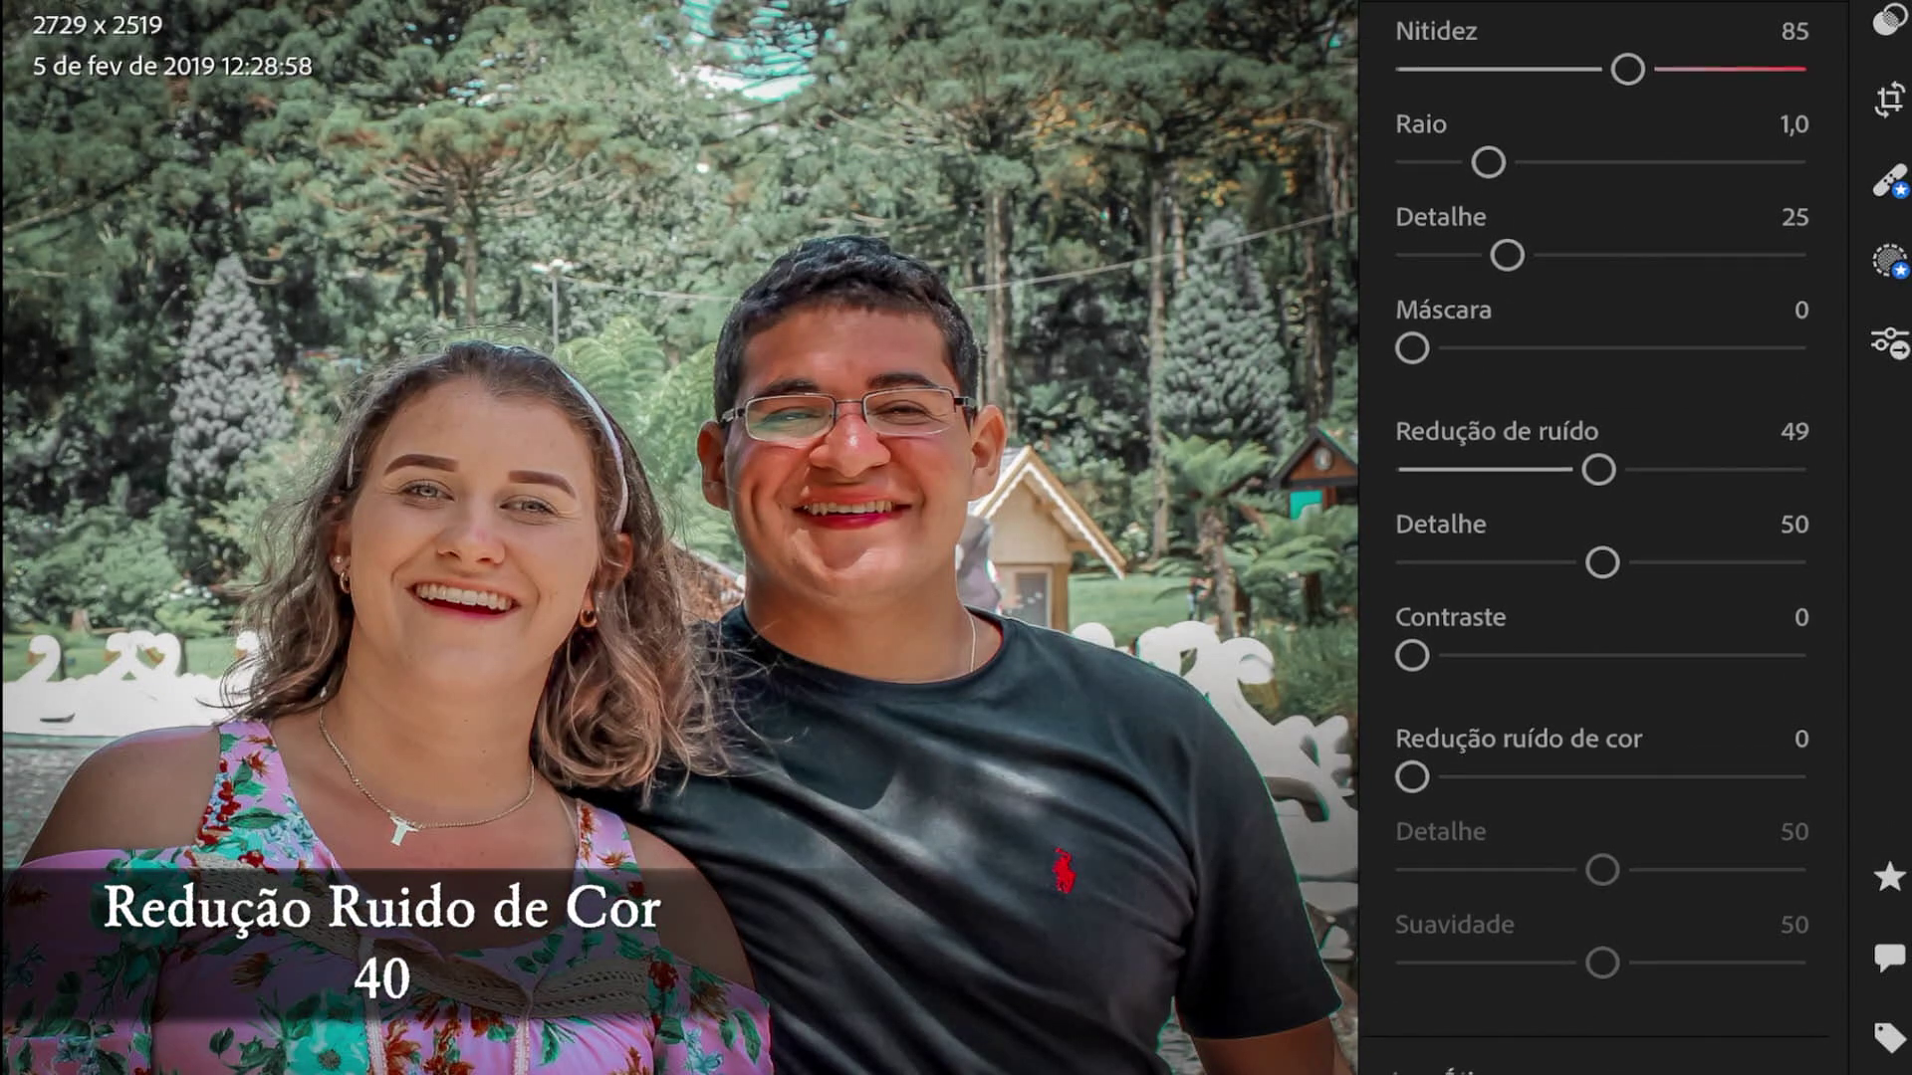
{"action": "left_click_drag", "start_coordinate": [1412, 774], "coordinate": [1564, 774]}
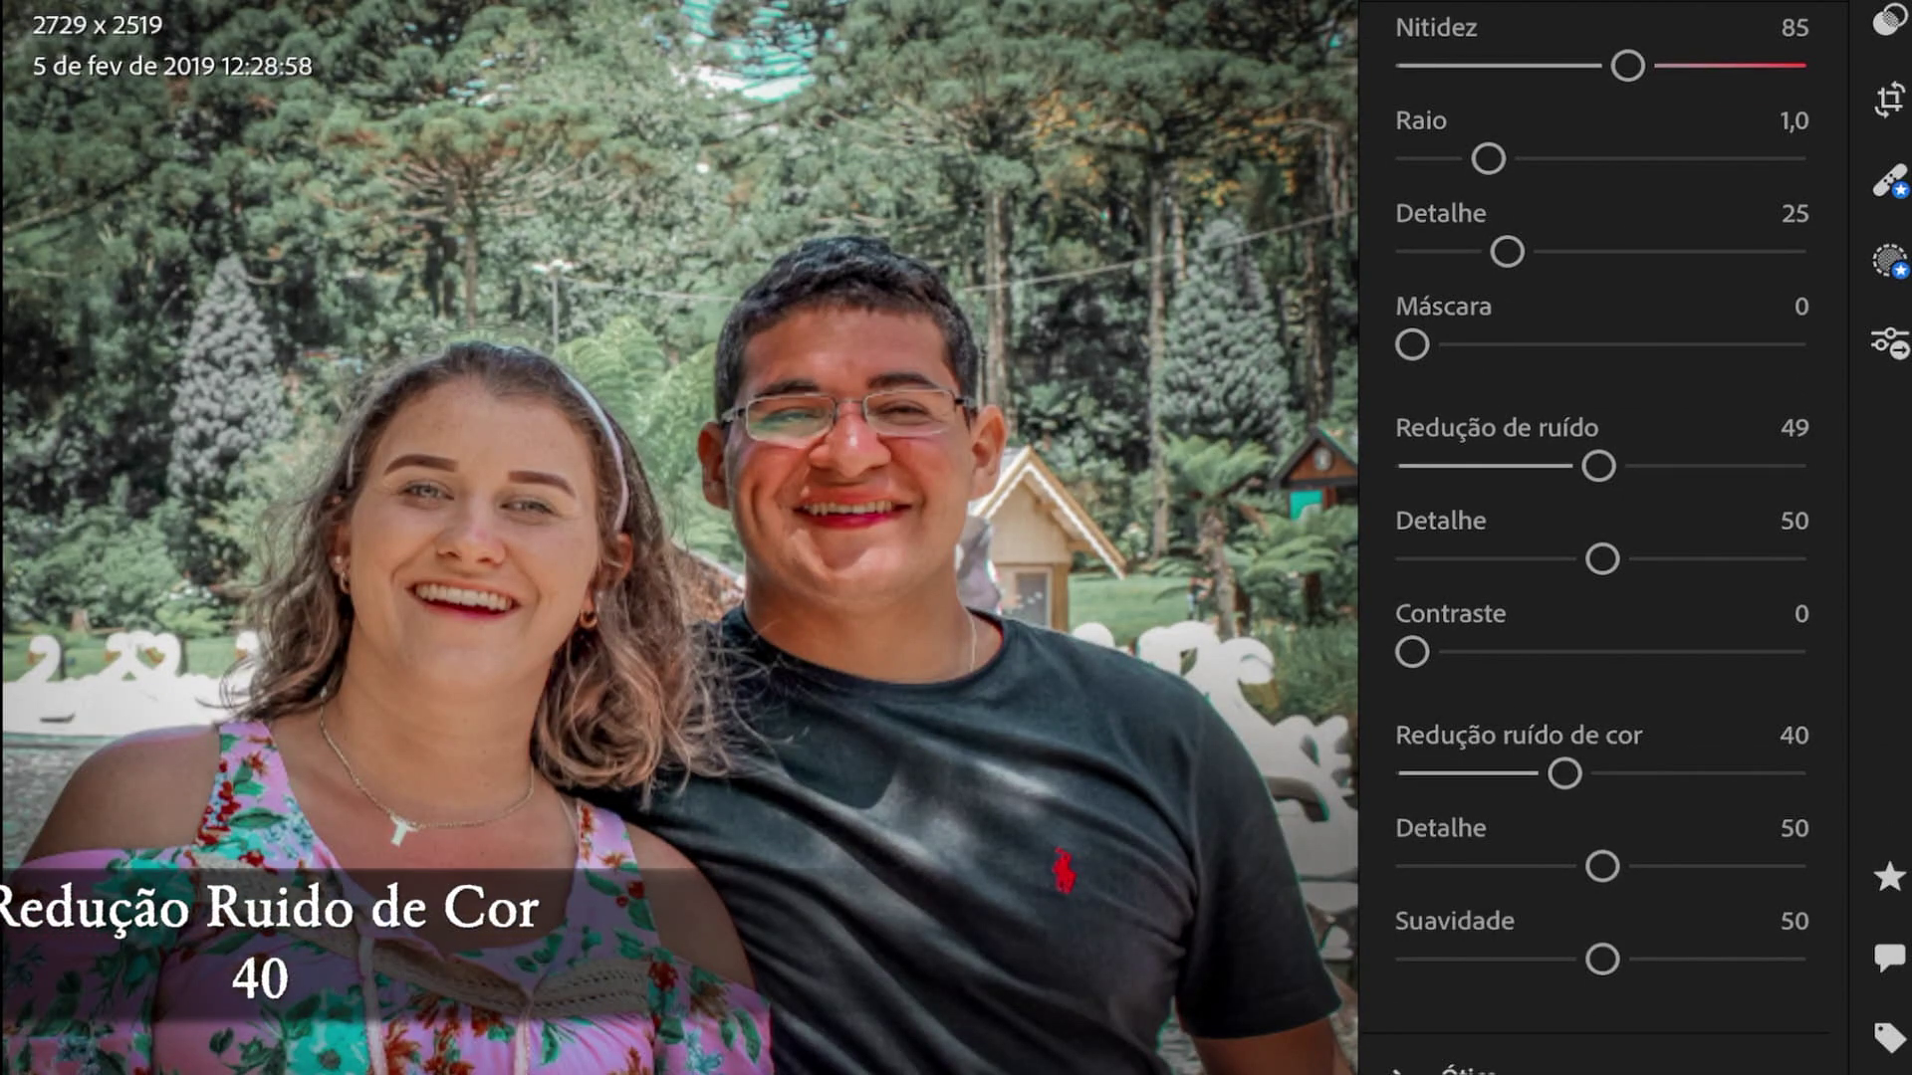